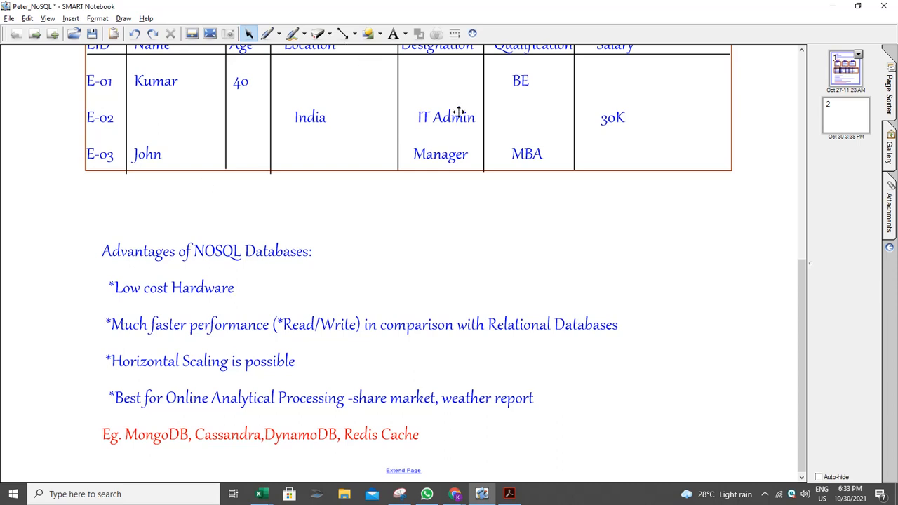
# Step: Switch to the Azure portal in Chrome and open the storage browser of the sactt storage account
pyautogui.moveTo(798, 260); pyautogui.dragTo(811, 209)
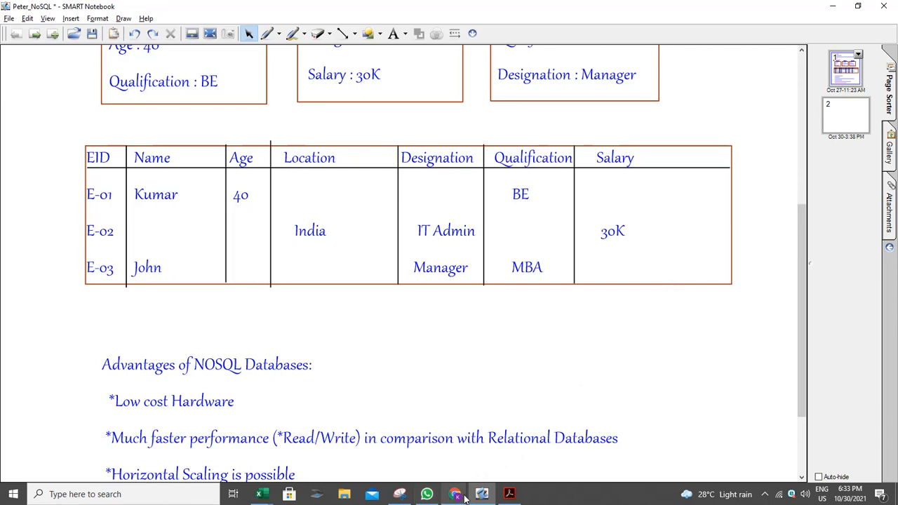
pyautogui.moveTo(461, 497)
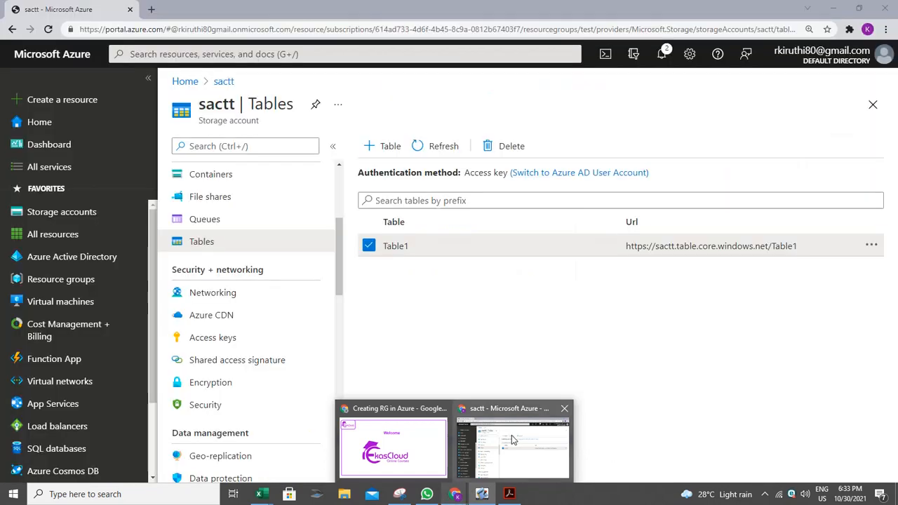
pyautogui.click(525, 463)
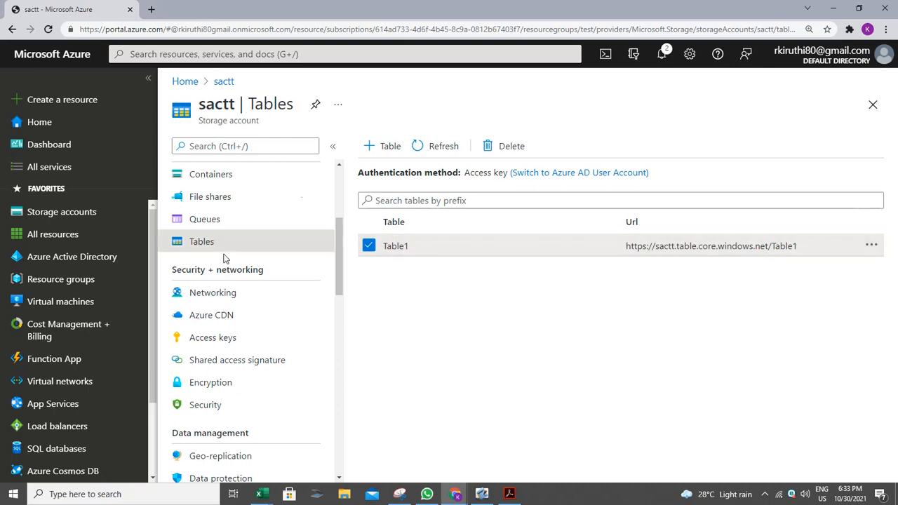
pyautogui.scroll(3, 339, 200)
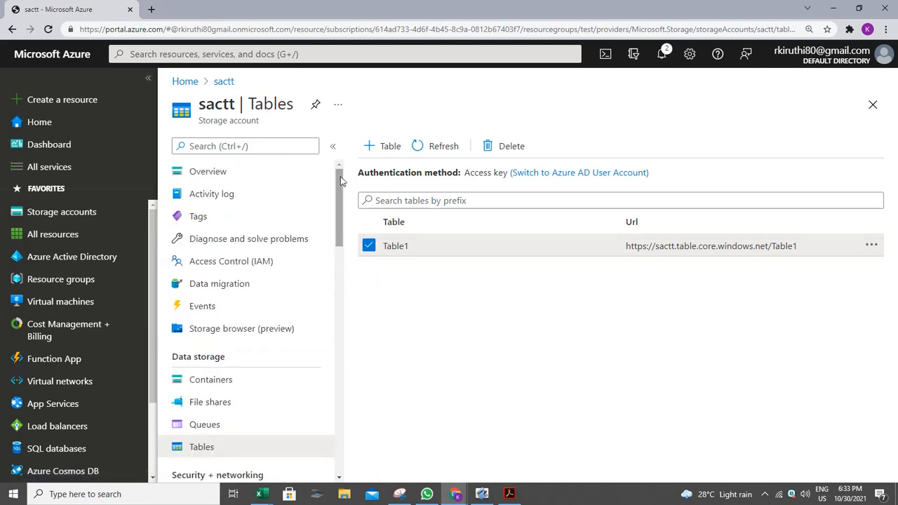
pyautogui.click(270, 339)
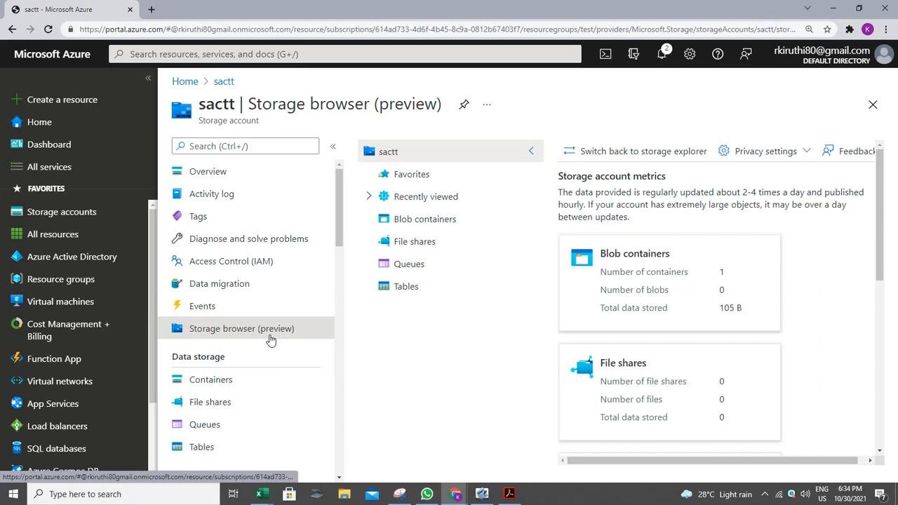
# Step: Show the tables in the storage browser and open Table1 to view its entities
pyautogui.click(430, 296)
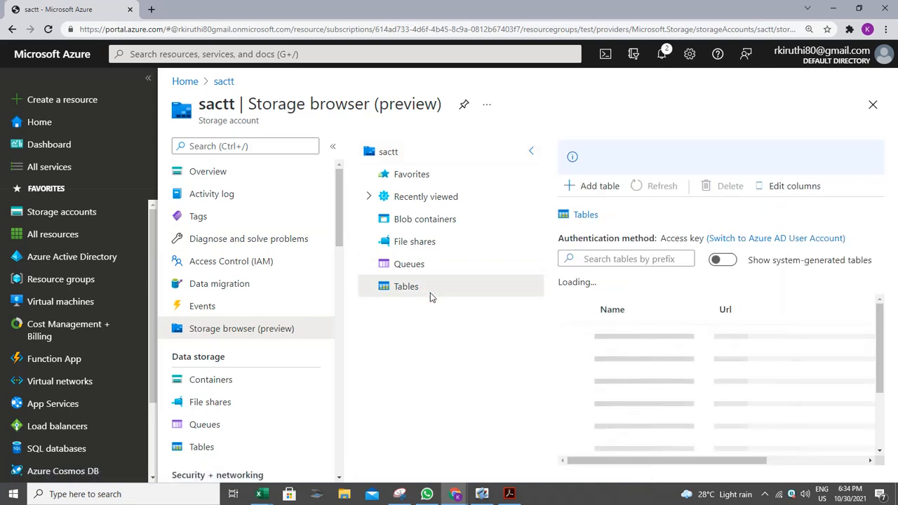
pyautogui.click(586, 216)
pyautogui.doubleClick(588, 218)
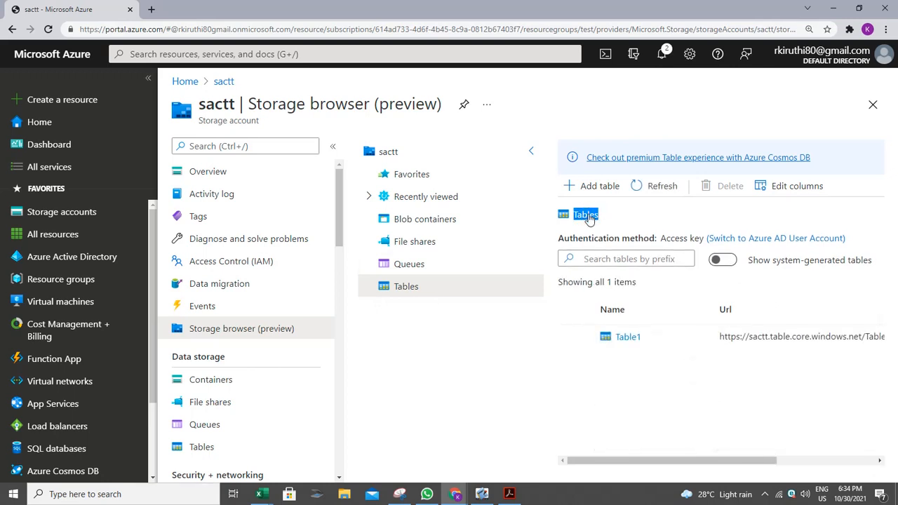
pyautogui.click(628, 337)
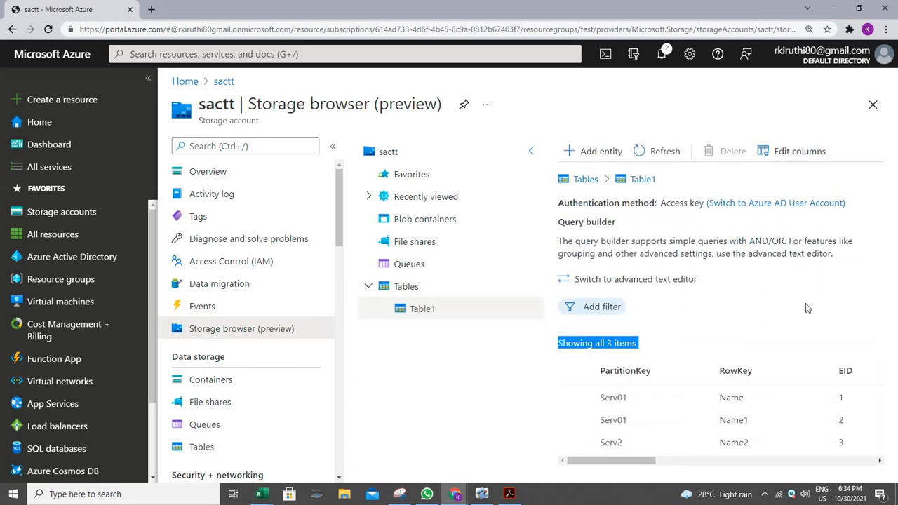
# Step: Collapse the storage browser's resource tree and reopen Table1 to examine its entities across all columns
pyautogui.click(531, 150)
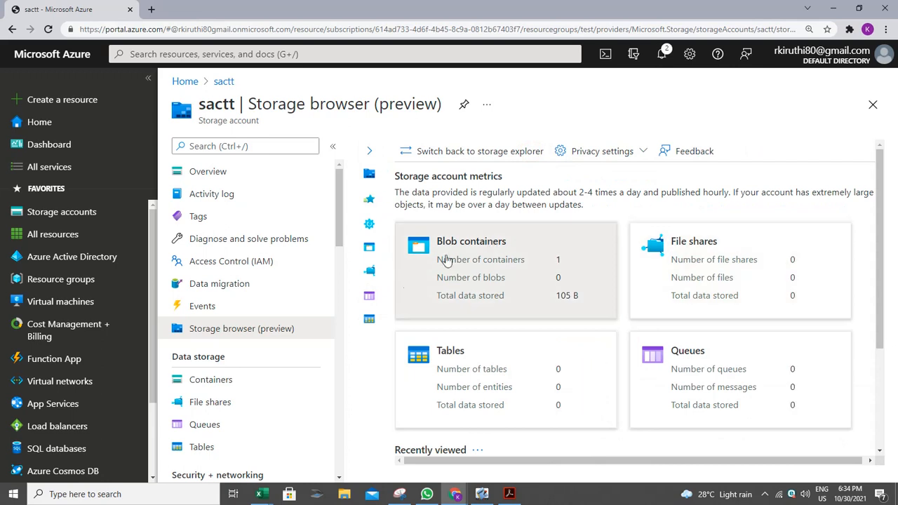
pyautogui.click(369, 320)
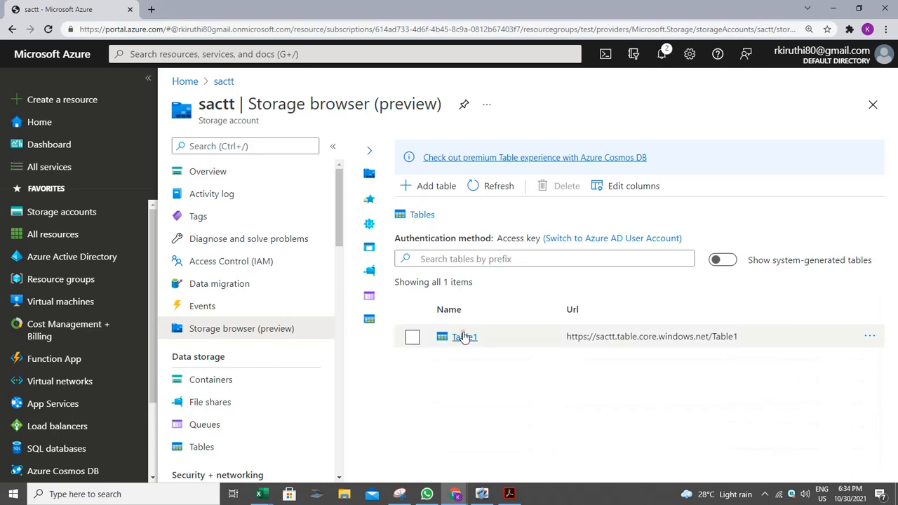
pyautogui.click(463, 338)
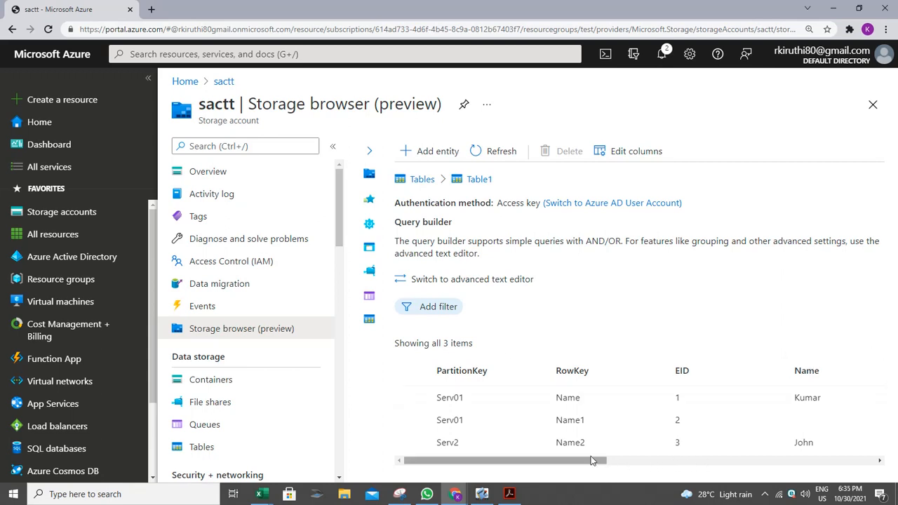
pyautogui.moveTo(589, 460); pyautogui.dragTo(484, 504)
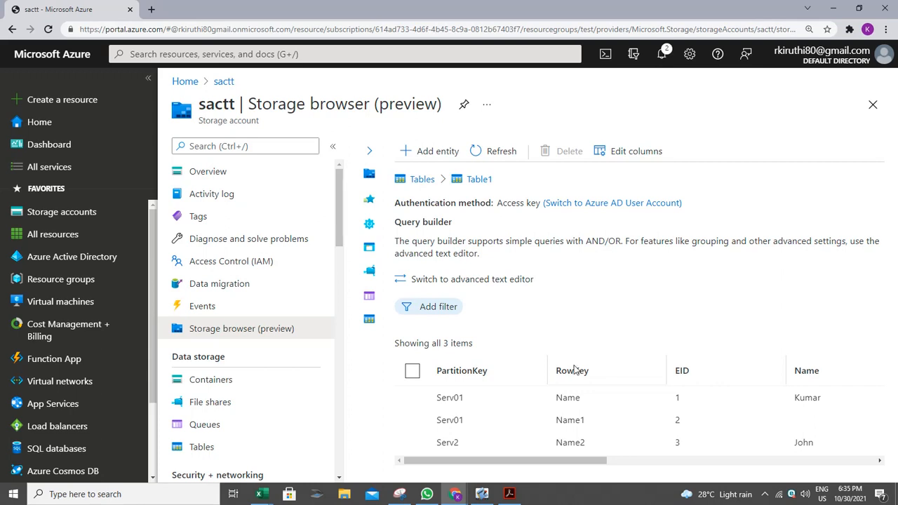
# Step: Review the columns listed in Table1's column settings, save them as they are, and look across the table's entities
pyautogui.click(653, 151)
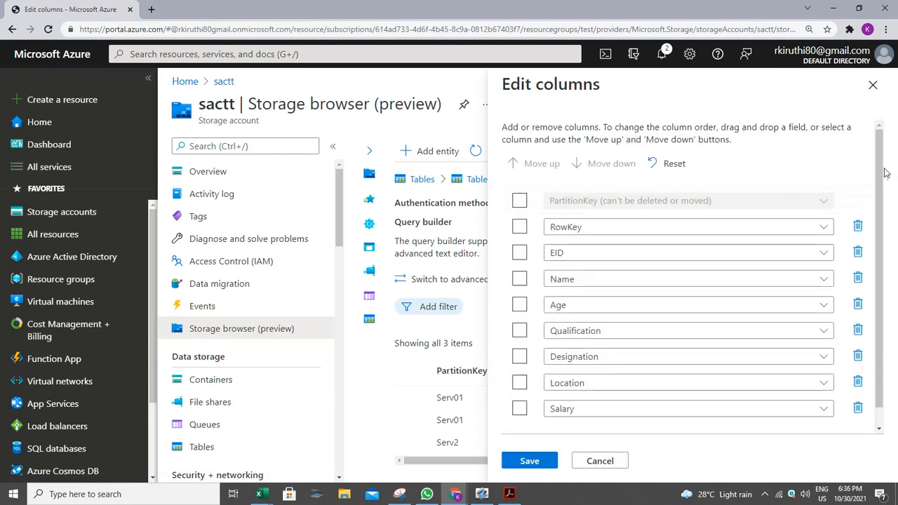
pyautogui.scroll(-1, 888, 183)
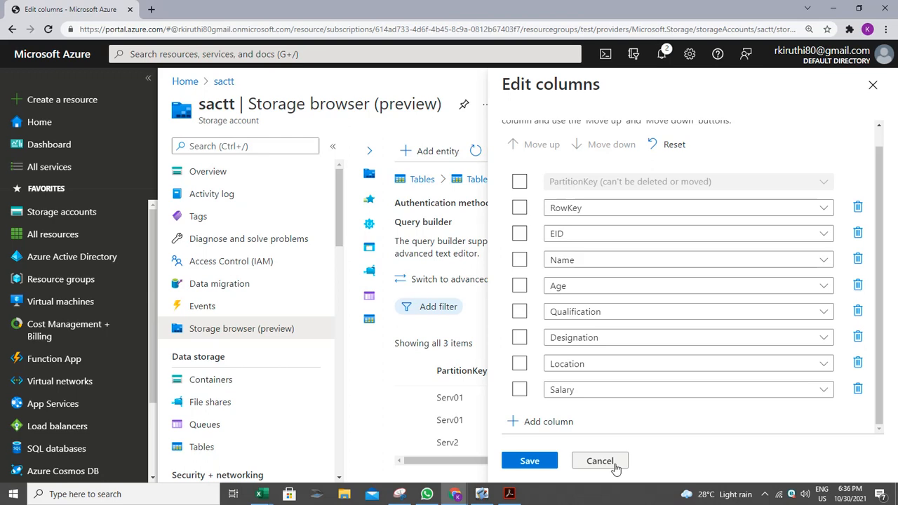
pyautogui.scroll(1, 888, 177)
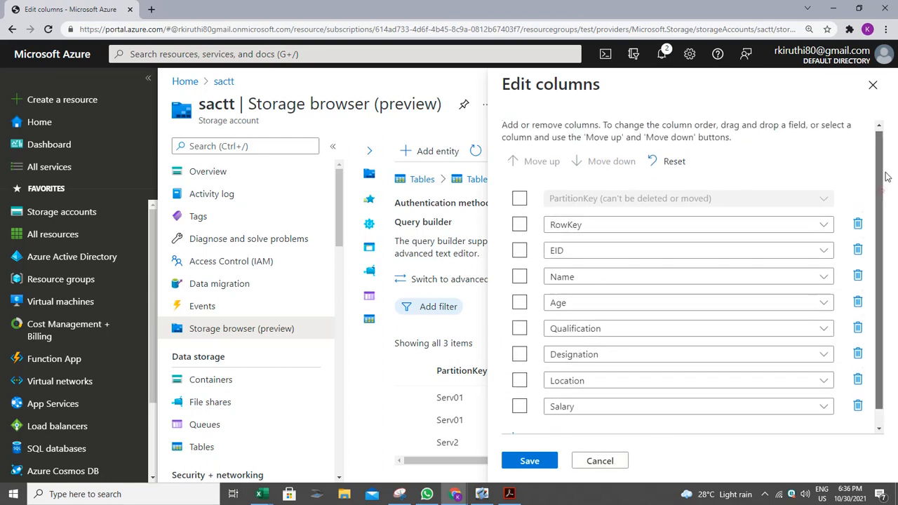
pyautogui.moveTo(888, 168); pyautogui.dragTo(741, 253)
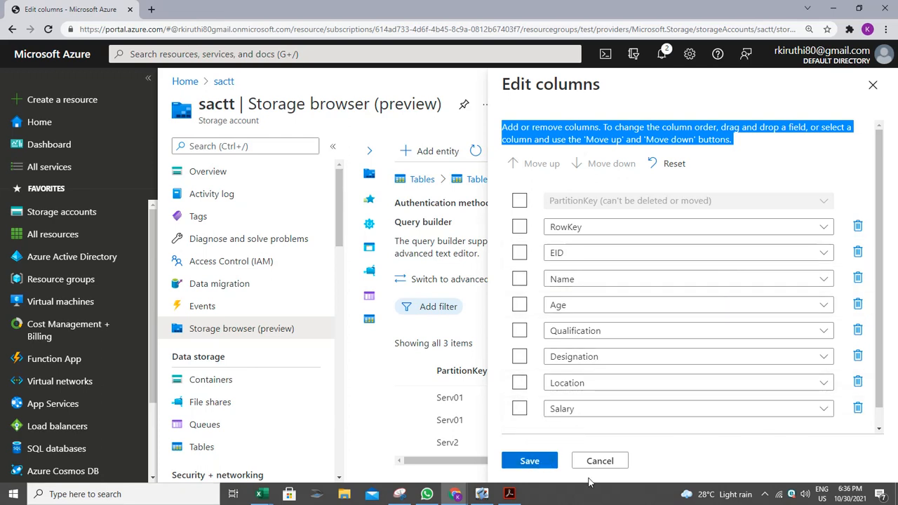
pyautogui.click(550, 465)
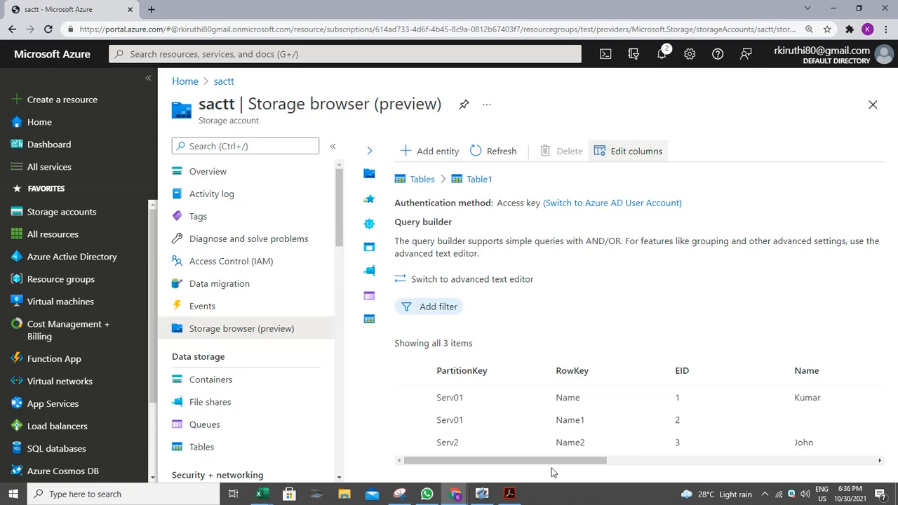
pyautogui.moveTo(603, 463); pyautogui.dragTo(466, 454)
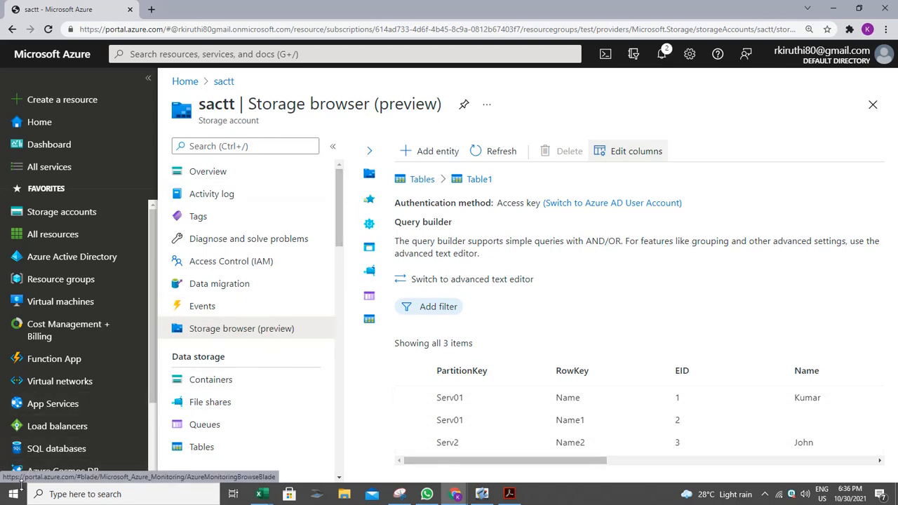
# Step: Find and launch Microsoft Azure Storage Explorer on the computer
pyautogui.press('super')
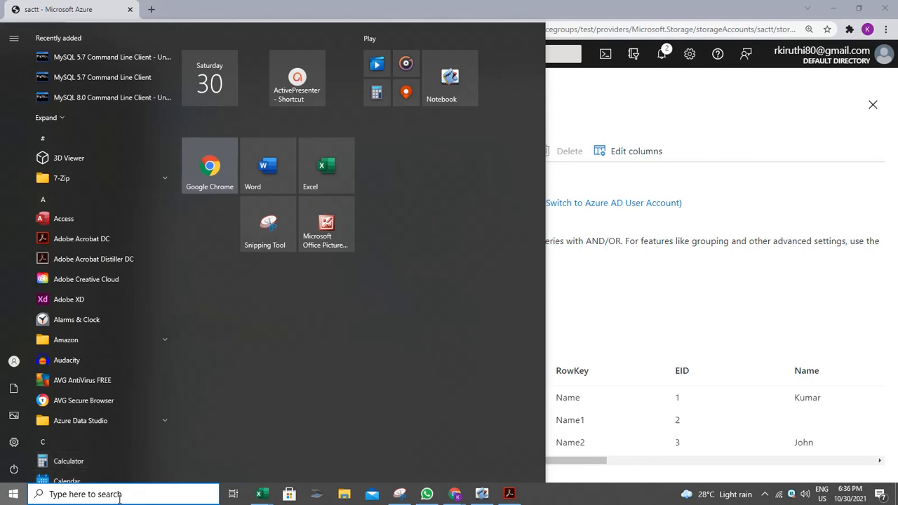
pyautogui.click(119, 493)
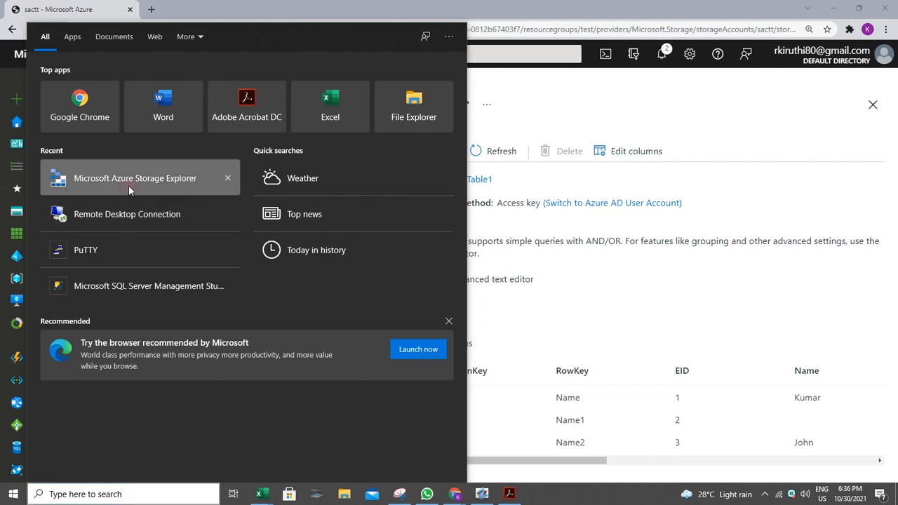
pyautogui.click(128, 185)
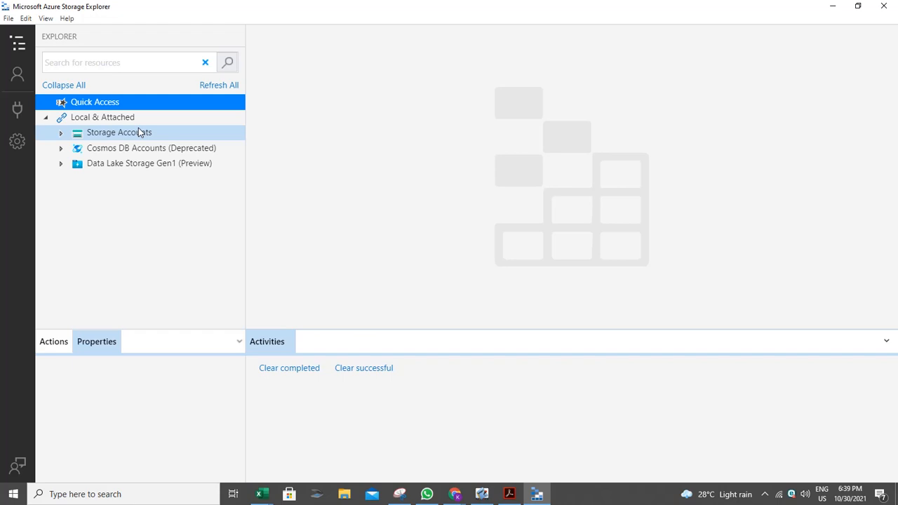
# Step: Expand the attached storage accounts and detach the existing Table1 connection
pyautogui.doubleClick(138, 131)
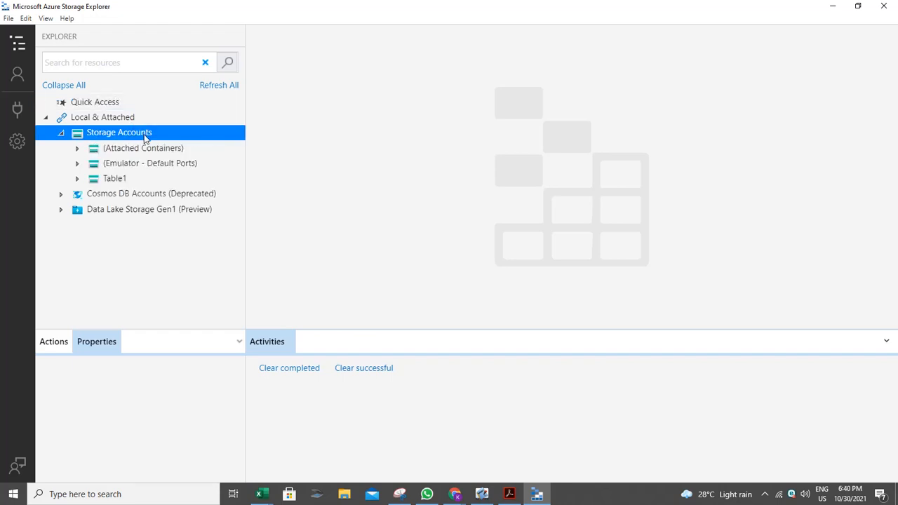
pyautogui.rightClick(127, 181)
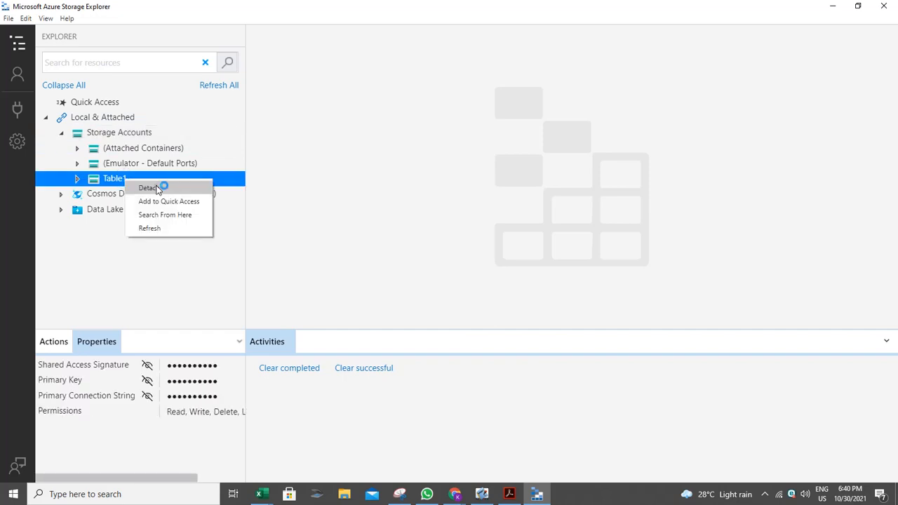
pyautogui.click(148, 188)
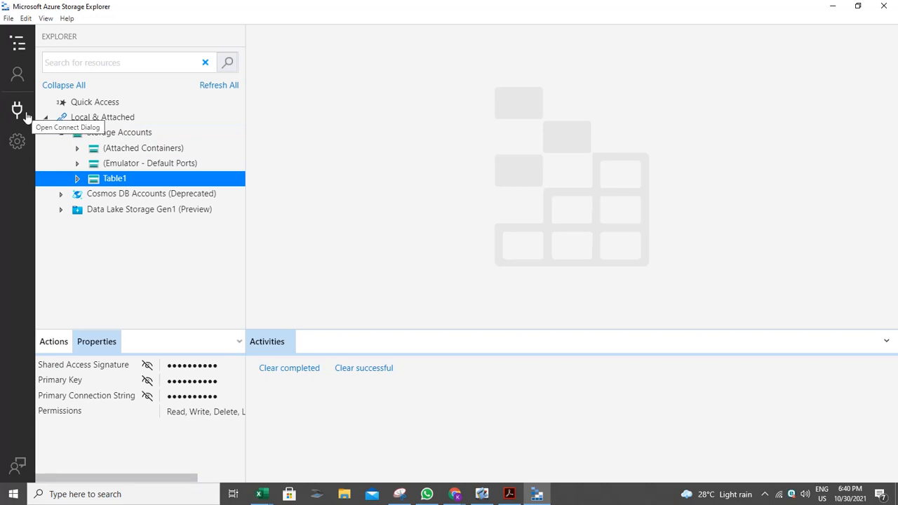
pyautogui.press('Delete')
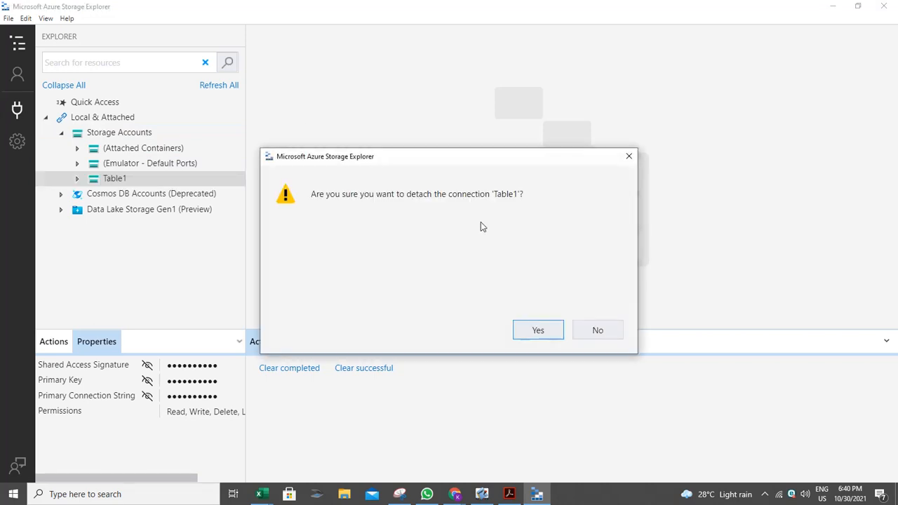
pyautogui.click(540, 333)
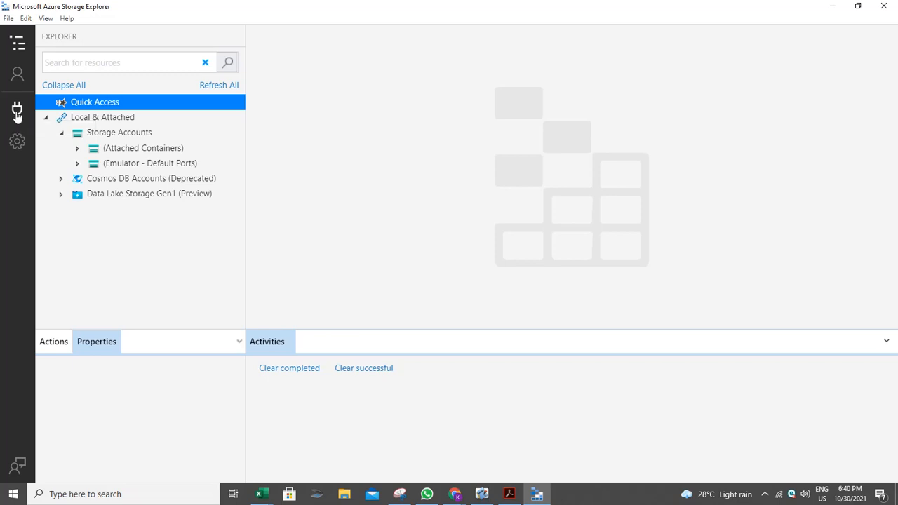
# Step: Start a new Azure Storage connection and switch to the sactt storage account's access keys in the Azure portal
pyautogui.click(17, 113)
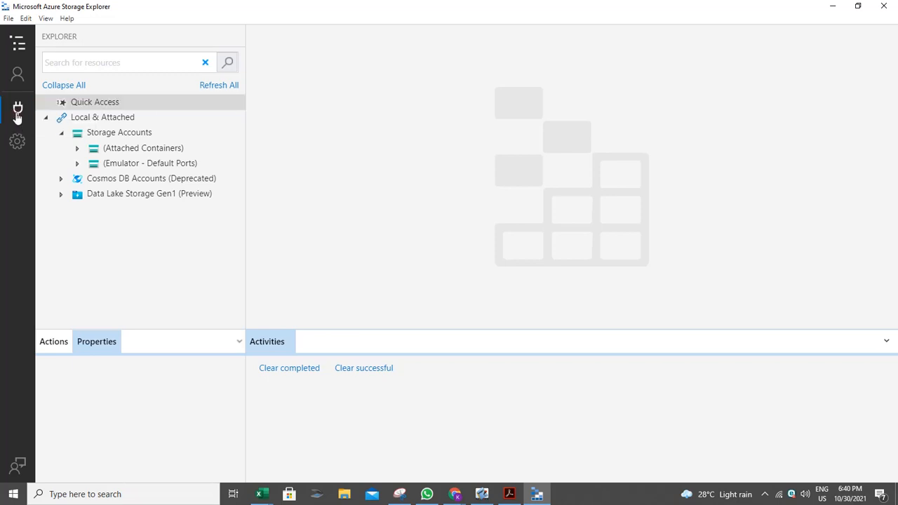
pyautogui.click(454, 494)
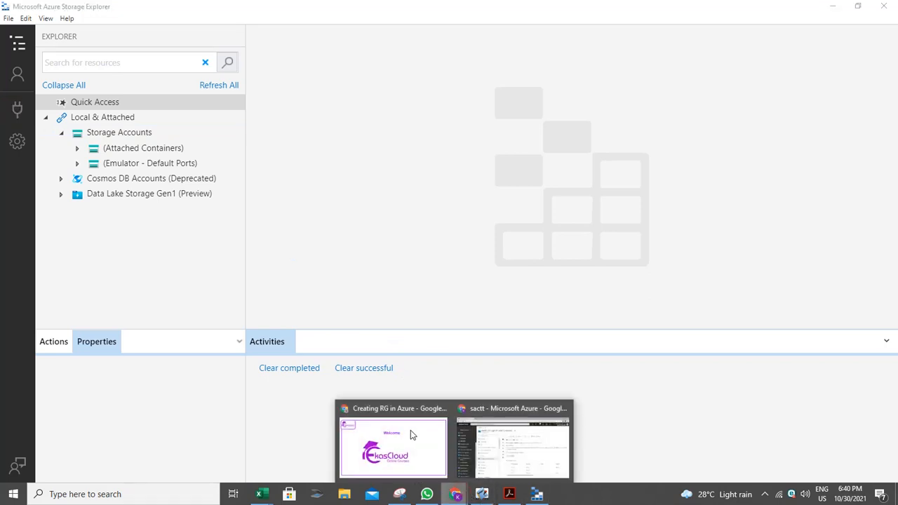
pyautogui.click(508, 463)
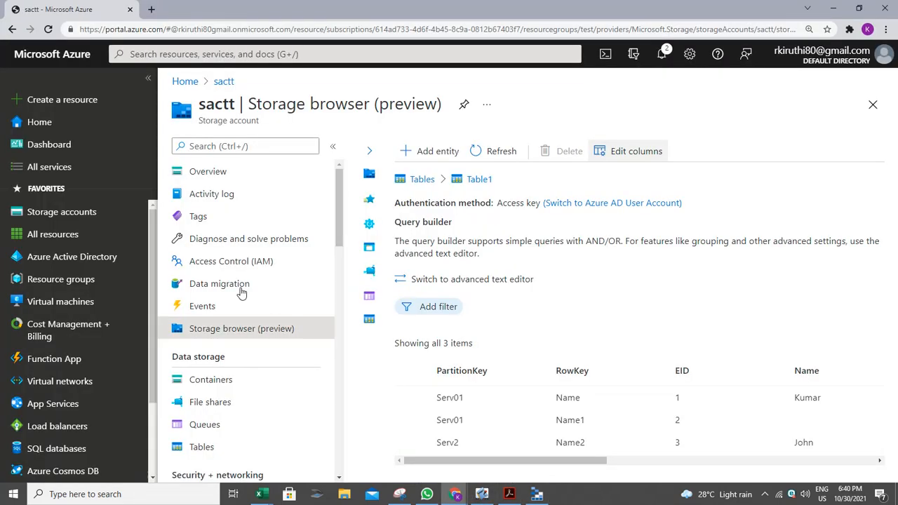
pyautogui.moveTo(336, 208); pyautogui.dragTo(336, 218)
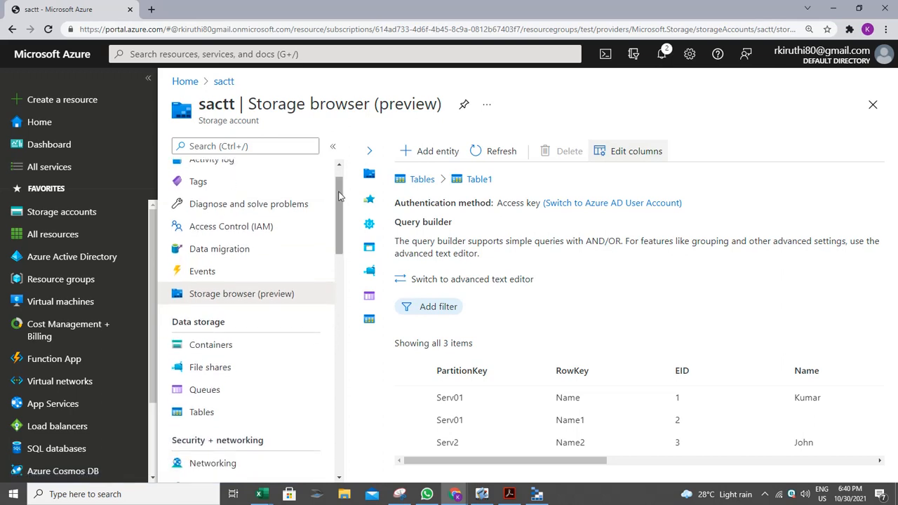
pyautogui.scroll(-1, 342, 212)
pyautogui.moveTo(341, 213); pyautogui.dragTo(344, 245)
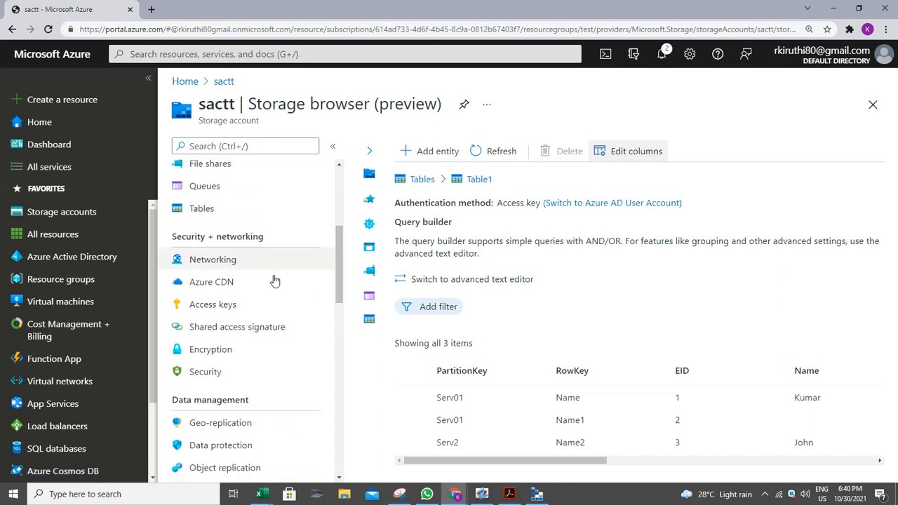
pyautogui.click(238, 308)
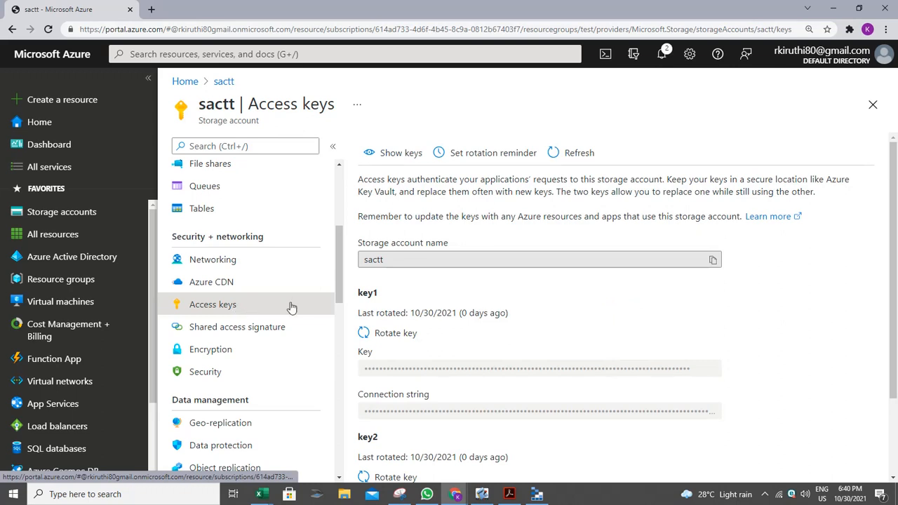
# Step: Reveal the access keys, copy the connection string of key1, and switch back to Azure Storage Explorer
pyautogui.click(403, 153)
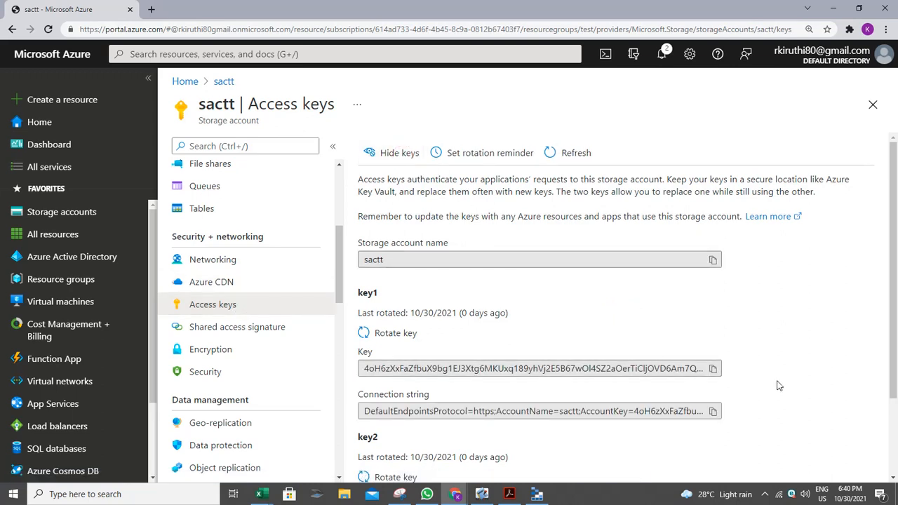
pyautogui.click(713, 411)
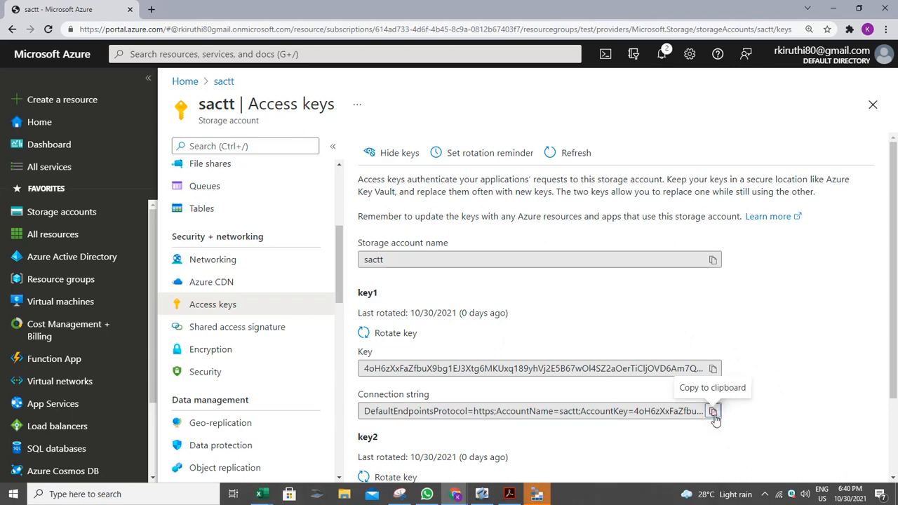
pyautogui.click(537, 494)
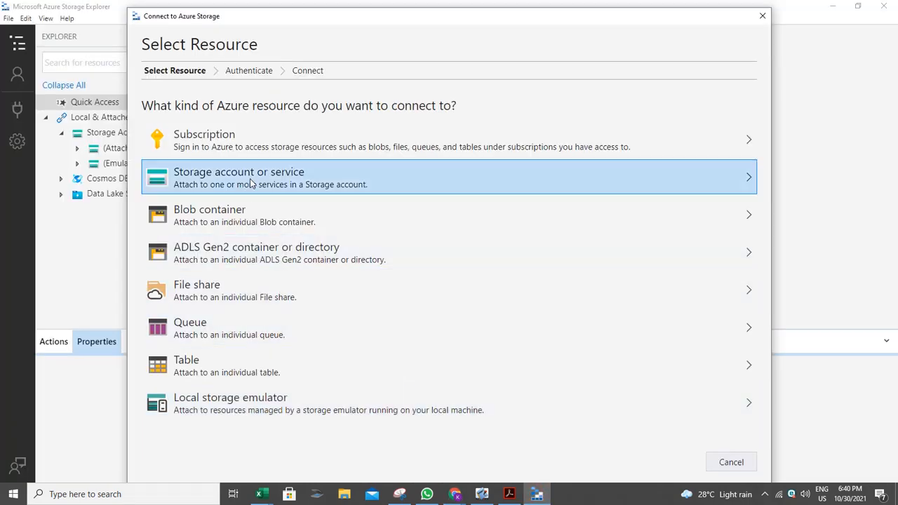
# Step: Connect to the sactt storage account as a storage account or service, pasting the copied connection string as the connection method
pyautogui.click(251, 183)
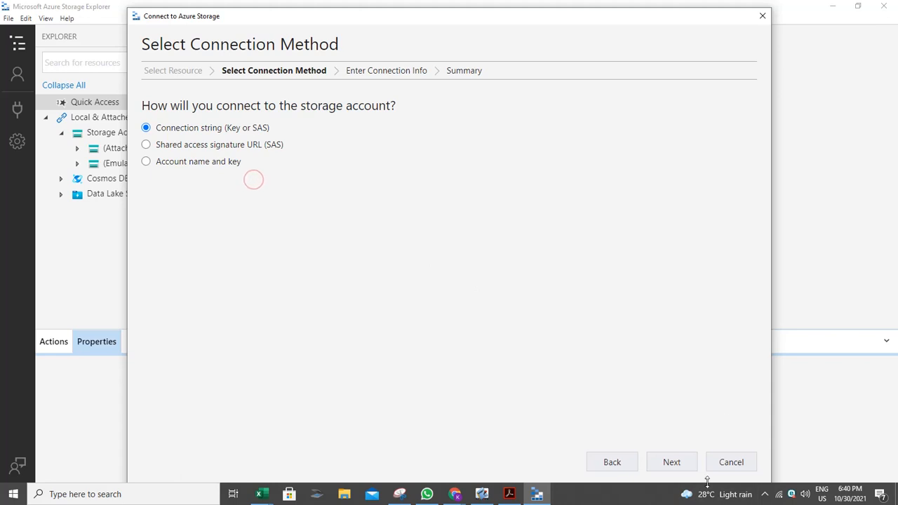
pyautogui.click(671, 462)
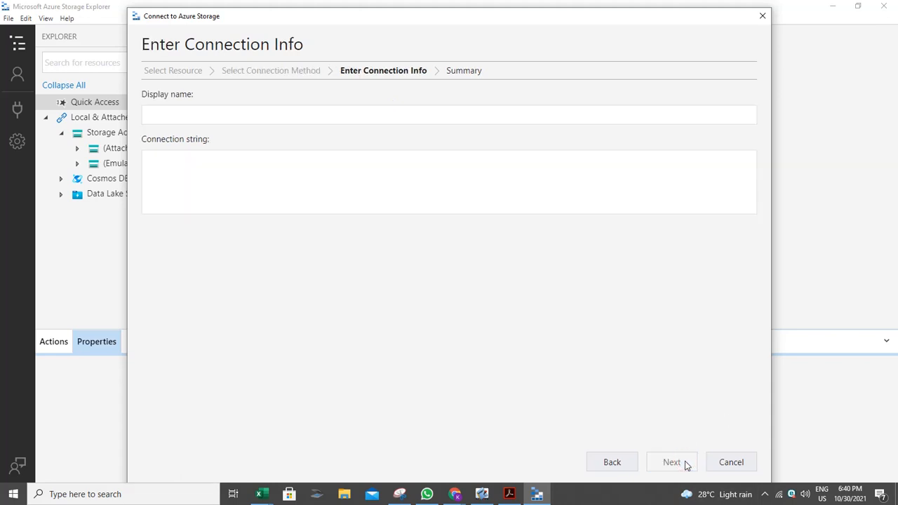
pyautogui.click(522, 184)
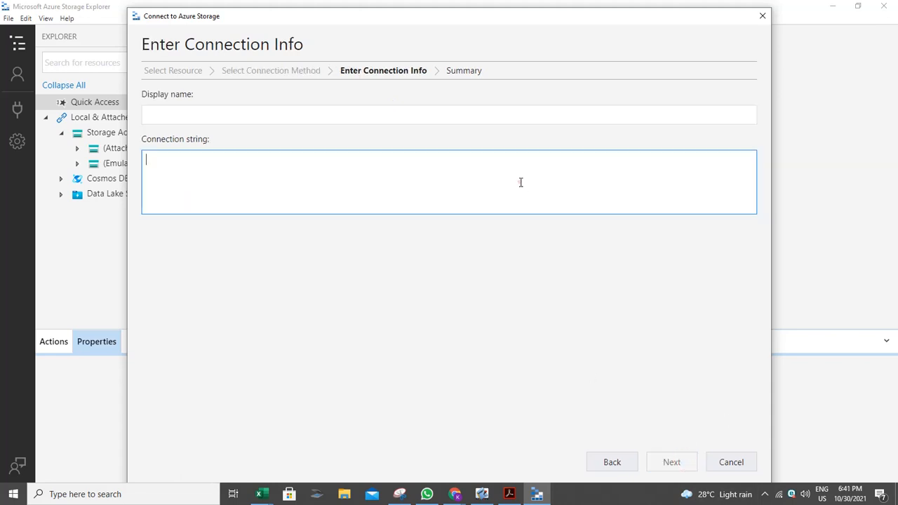
pyautogui.hotkey('ctrl', 'v')
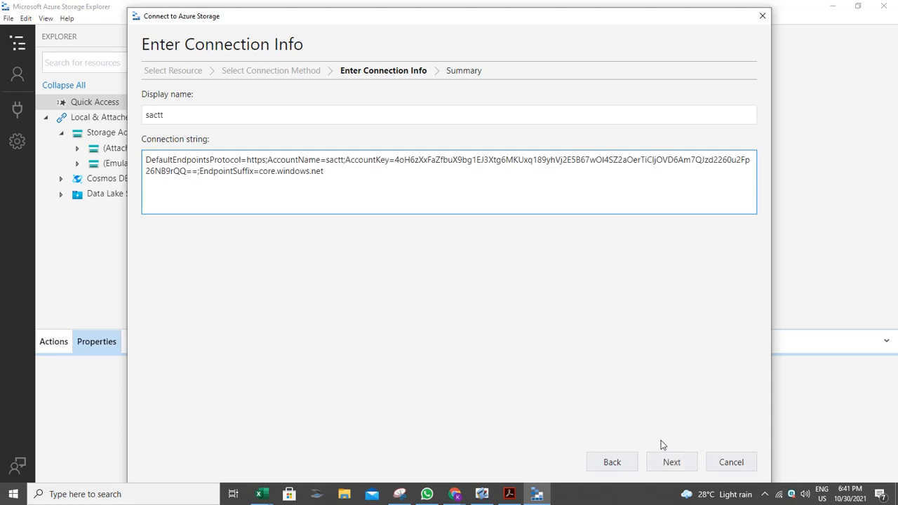
pyautogui.click(685, 463)
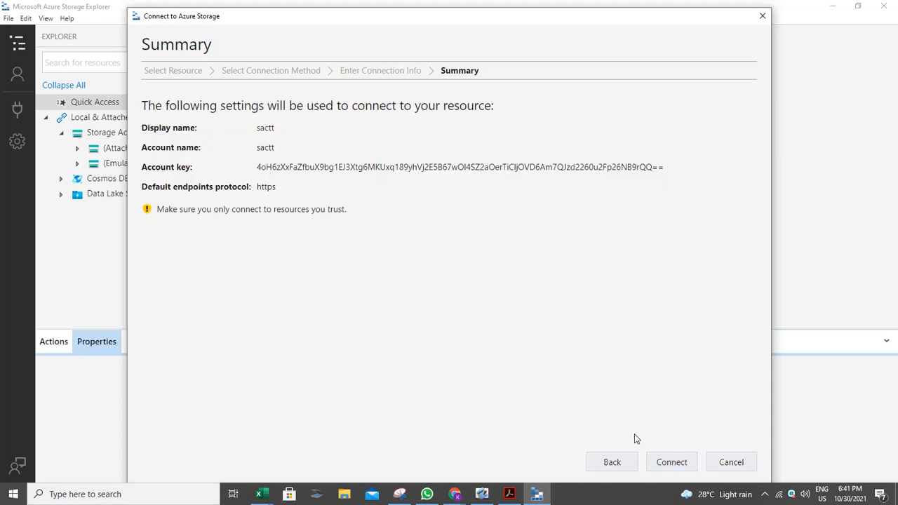
pyautogui.click(678, 461)
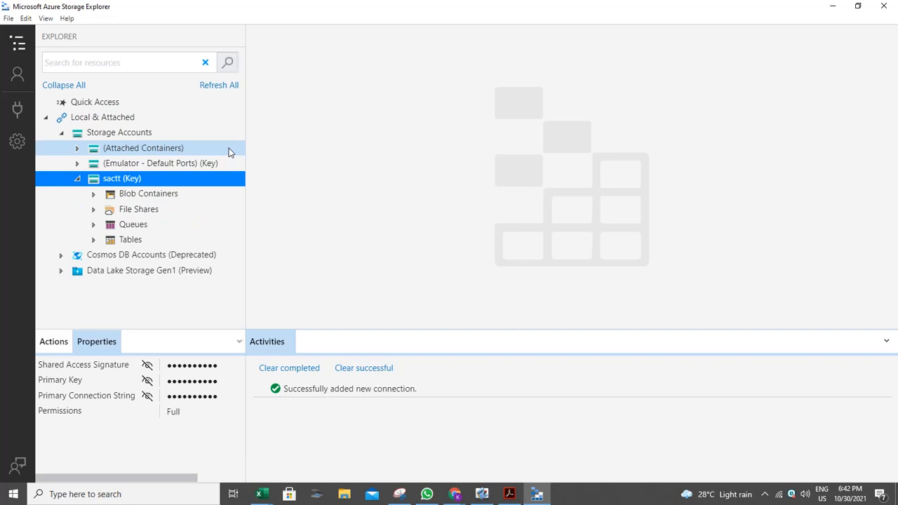
# Step: Expand the Tables of the sactt account, open Table1, and dismiss the update and extra-columns notifications
pyautogui.doubleClick(162, 239)
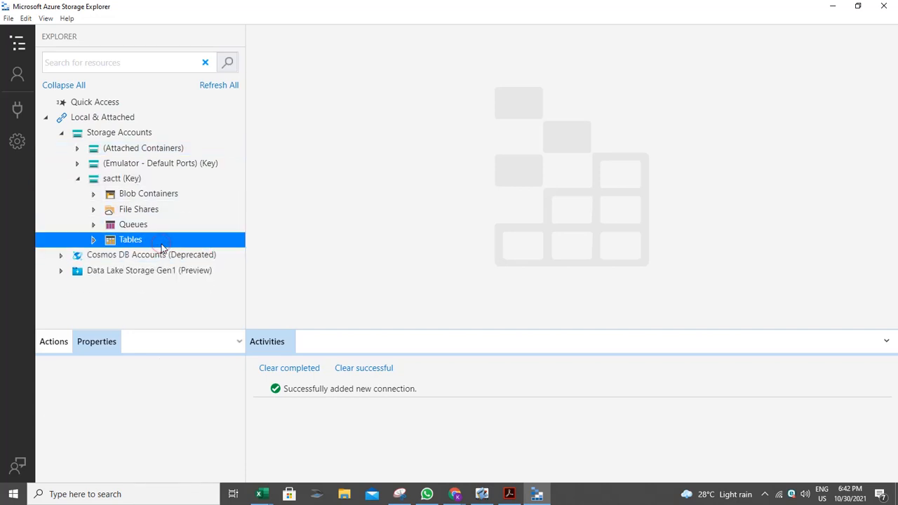
pyautogui.doubleClick(155, 242)
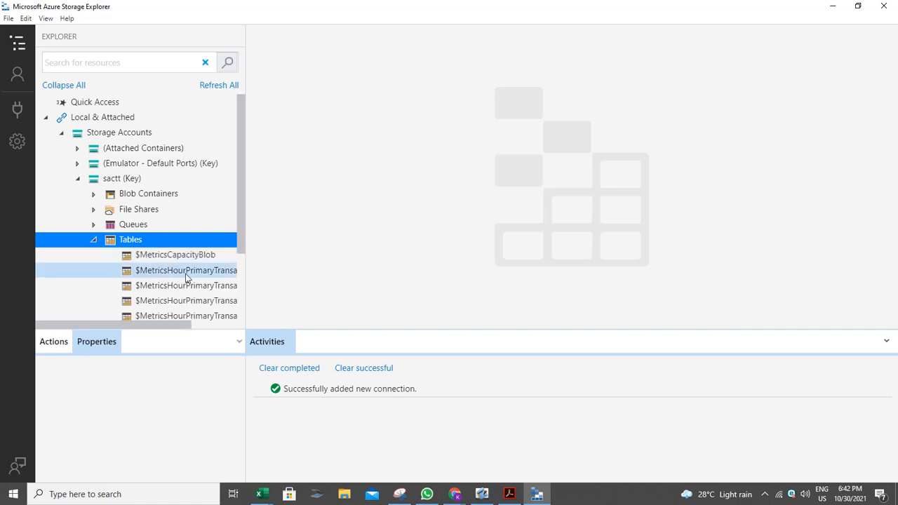
pyautogui.moveTo(239, 222); pyautogui.dragTo(241, 287)
pyautogui.click(160, 282)
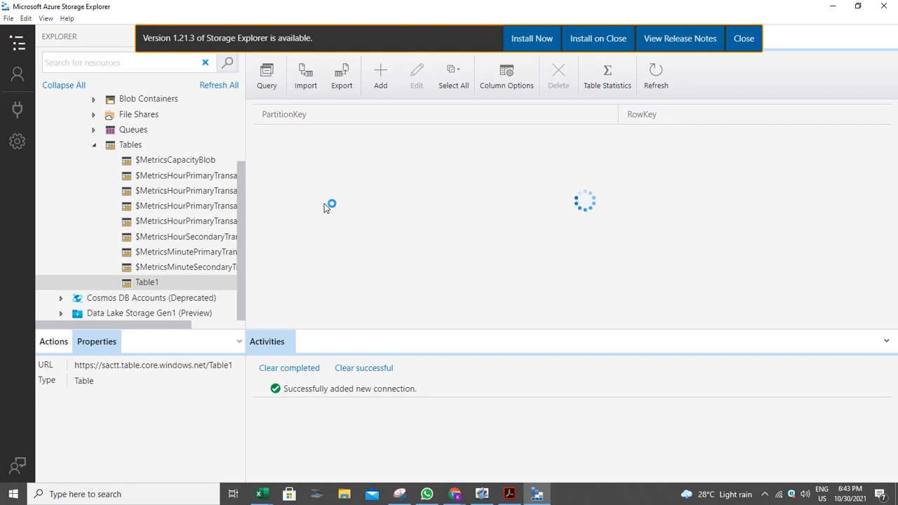
pyautogui.click(742, 38)
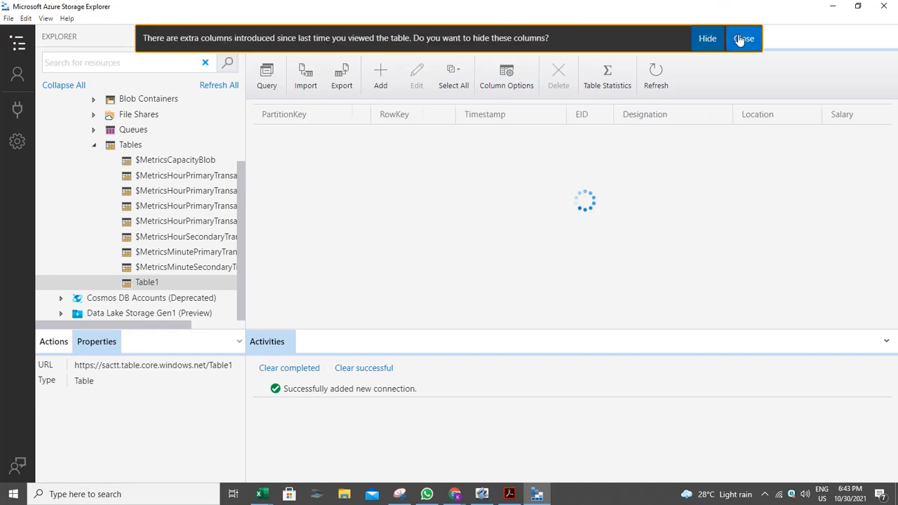
pyautogui.click(742, 37)
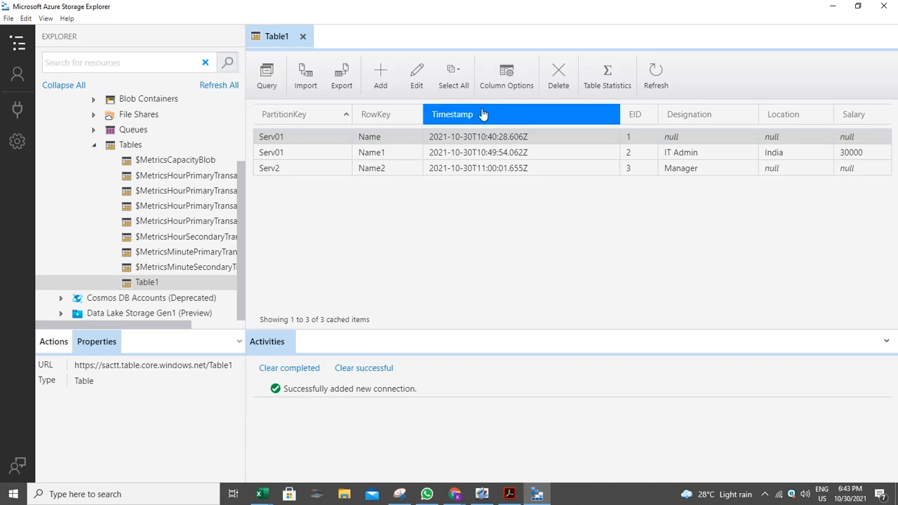
# Step: Examine which columns are selected for display in Table1's column options, then close them
pyautogui.click(502, 81)
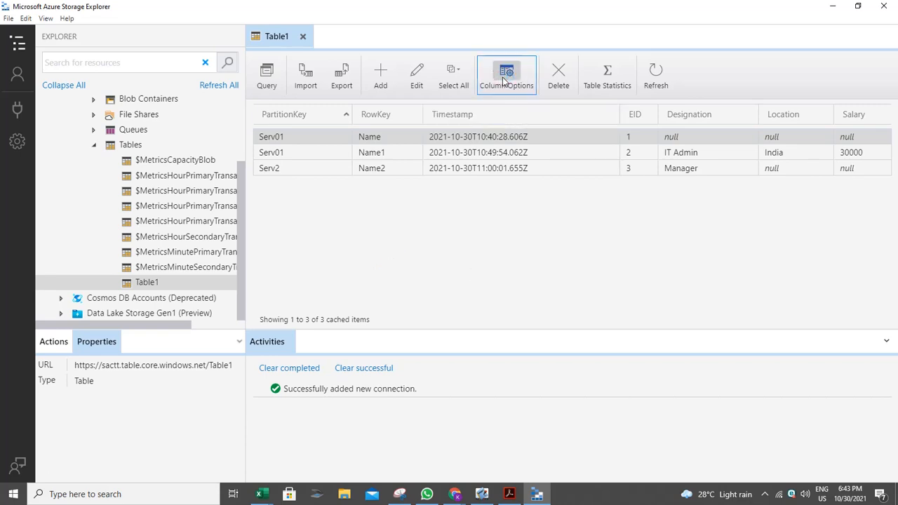
pyautogui.click(502, 82)
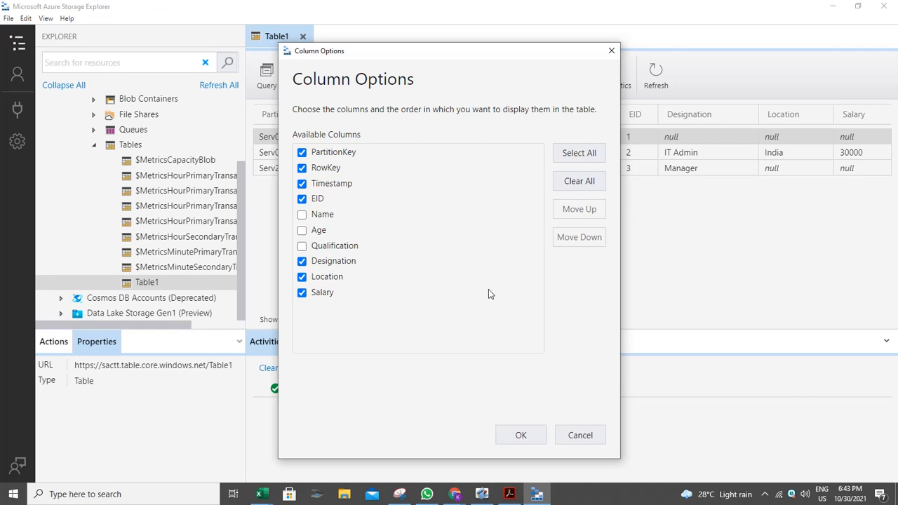
pyautogui.click(519, 436)
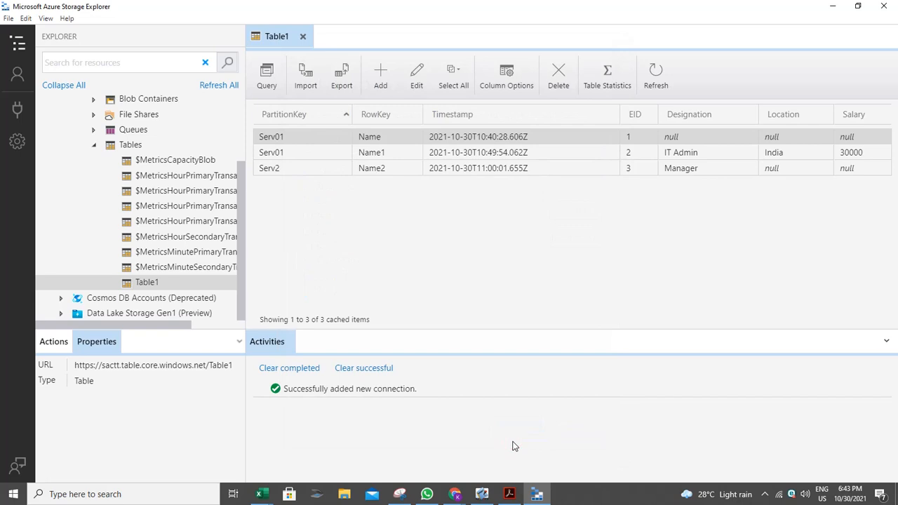
pyautogui.click(551, 140)
pyautogui.click(380, 79)
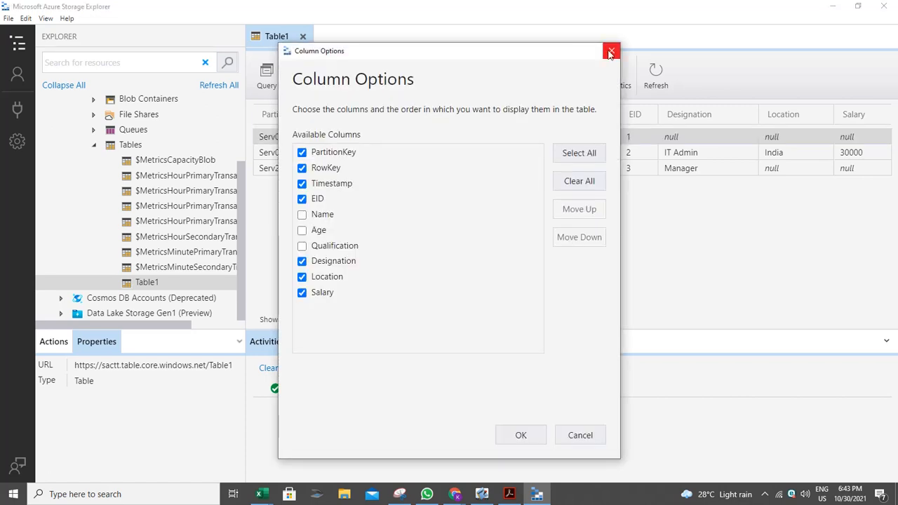
pyautogui.click(611, 51)
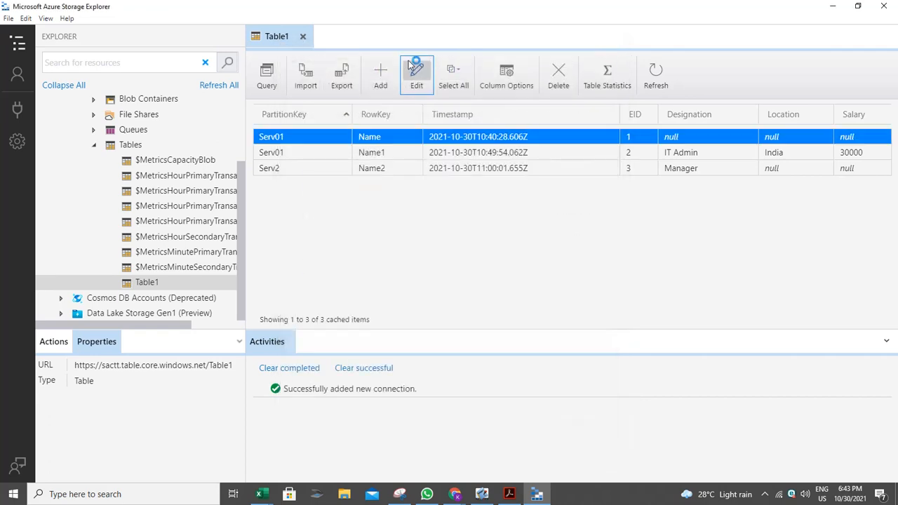
# Step: Start a new entity in Table1 and add a String property named Hobby to it
pyautogui.click(371, 71)
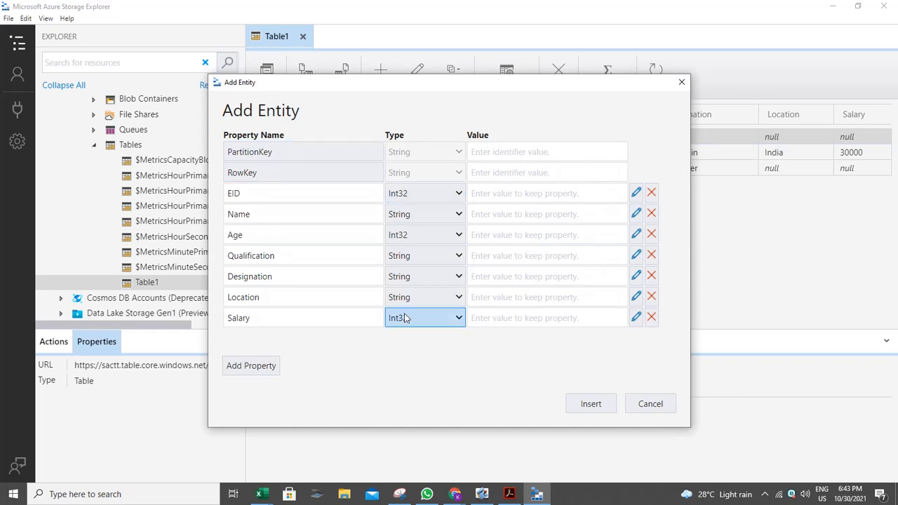
pyautogui.click(276, 374)
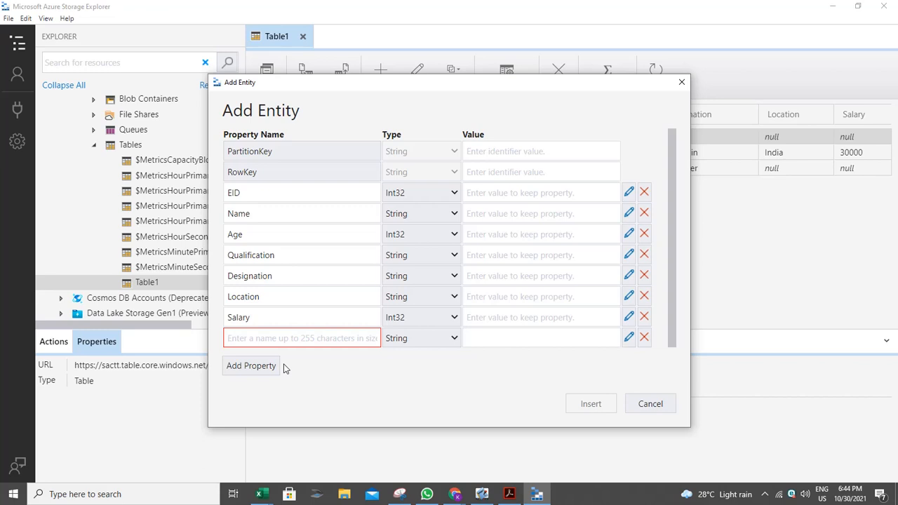
pyautogui.write('Hobby')
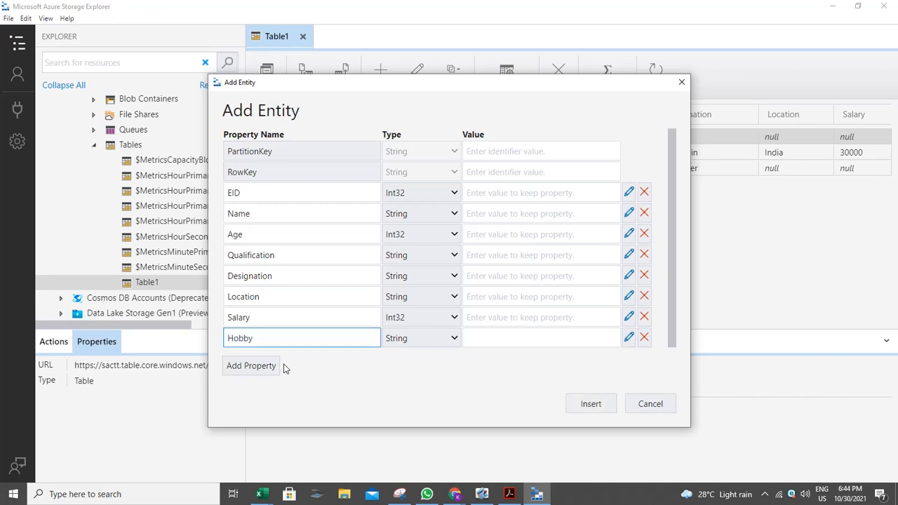
pyautogui.click(513, 337)
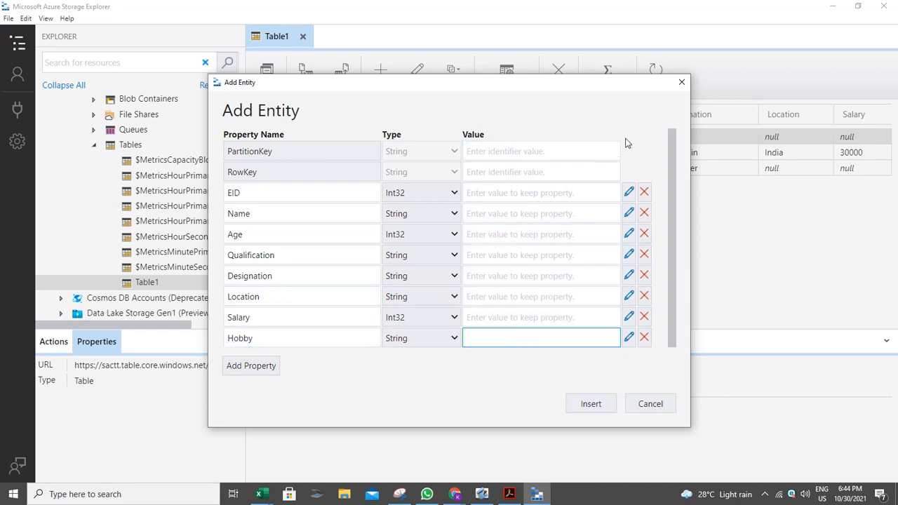
pyautogui.click(592, 190)
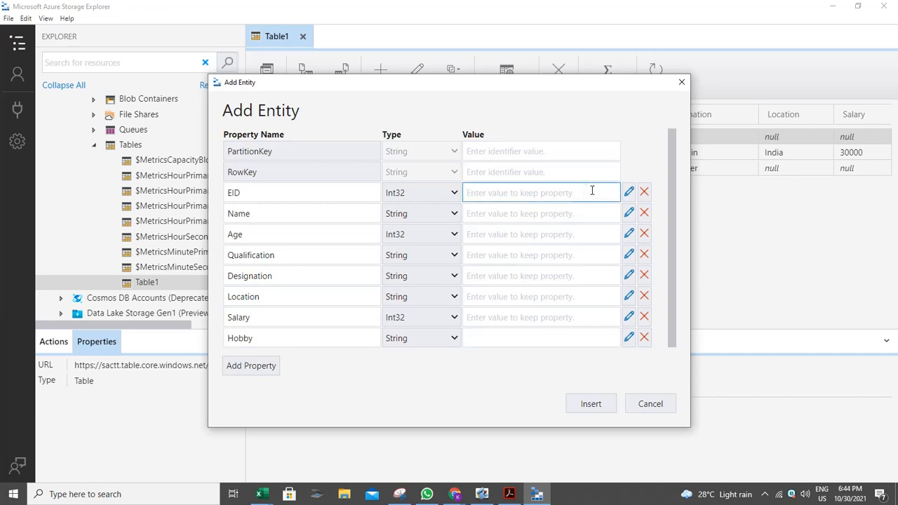
# Step: Set the new entity's PartitionKey to Serv03 and its RowKey to Value3
pyautogui.click(541, 151)
pyautogui.write('Se')
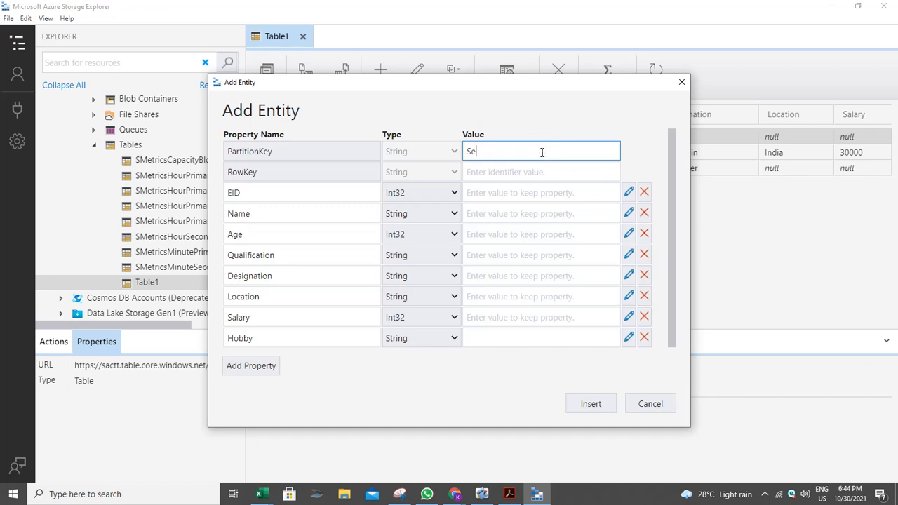
pyautogui.write('rv03')
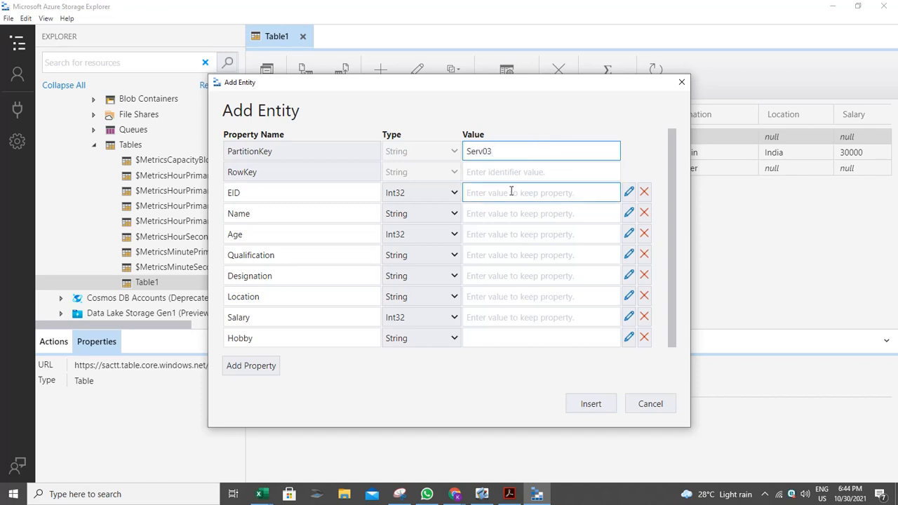
pyautogui.click(517, 169)
pyautogui.write('Val')
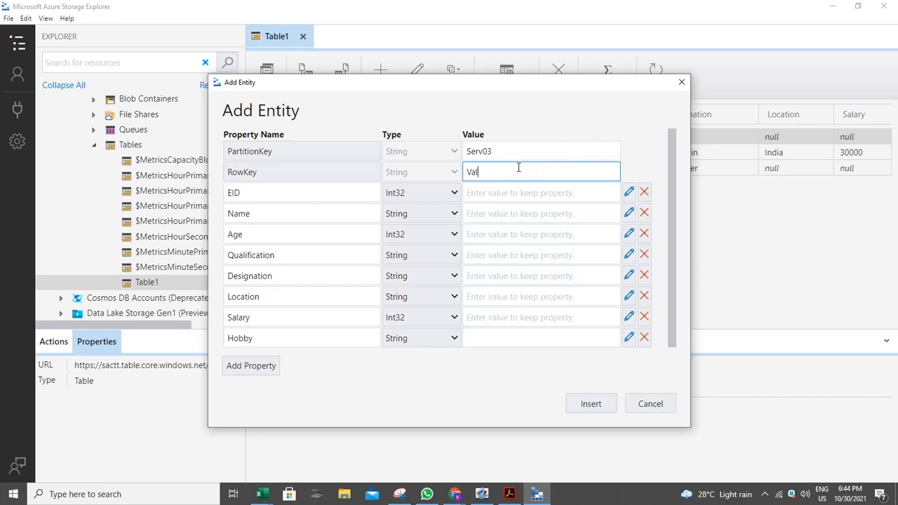
pyautogui.write('ue3')
# Step: Set the new entity's EID to 04, fill in the person's name, and set Qualification to MTech
pyautogui.click(488, 196)
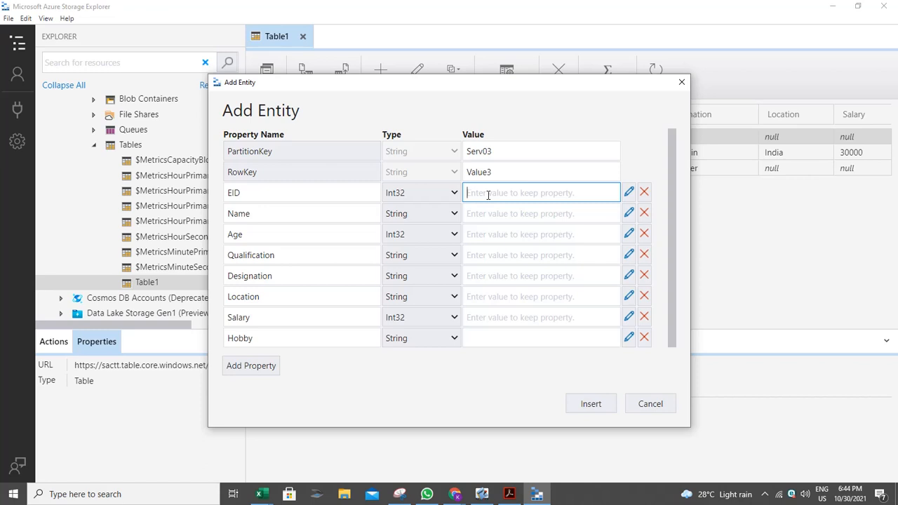
pyautogui.write('04')
pyautogui.click(485, 208)
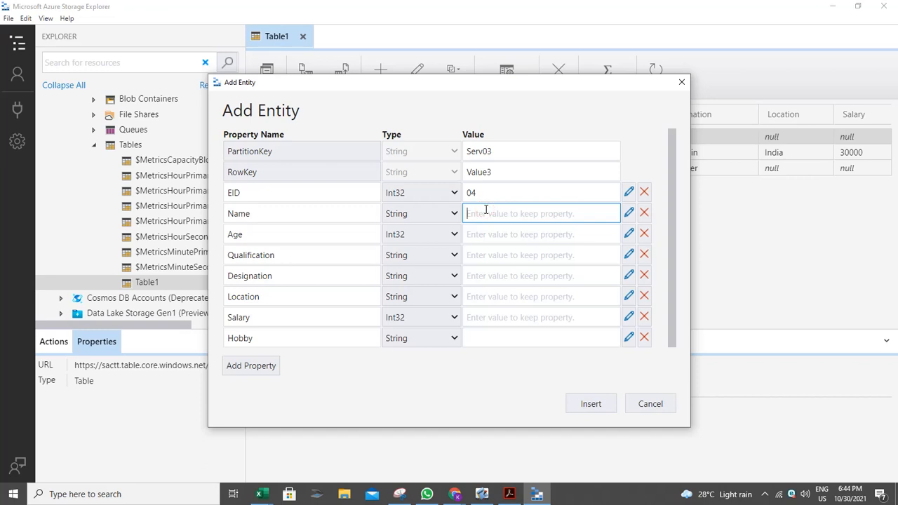
pyautogui.write('Kevin')
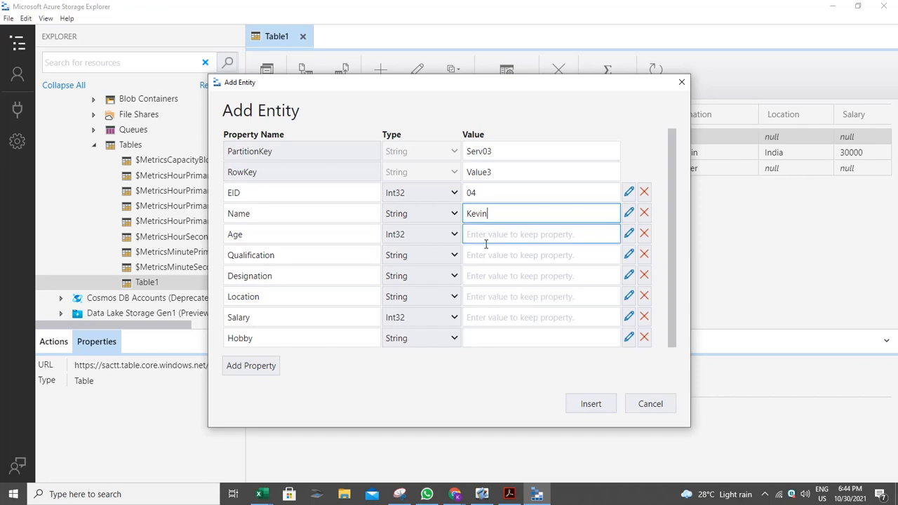
pyautogui.click(483, 255)
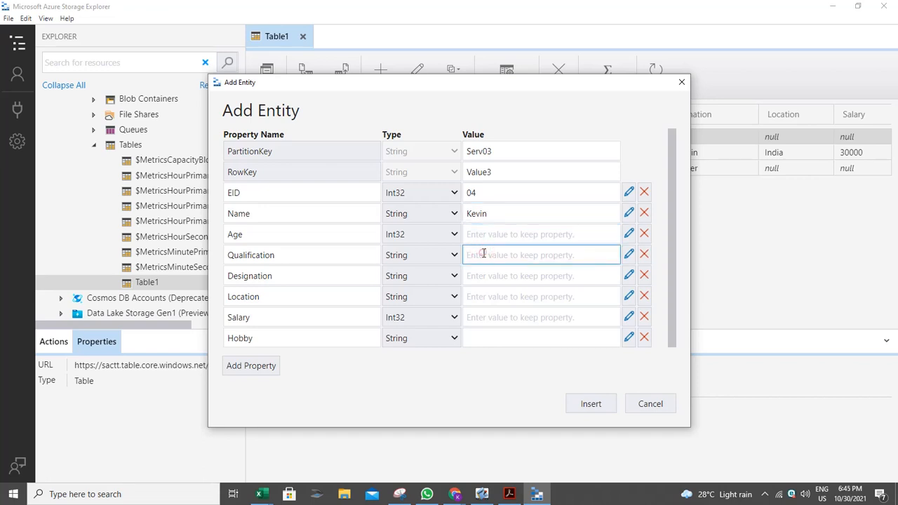
pyautogui.write('MTech')
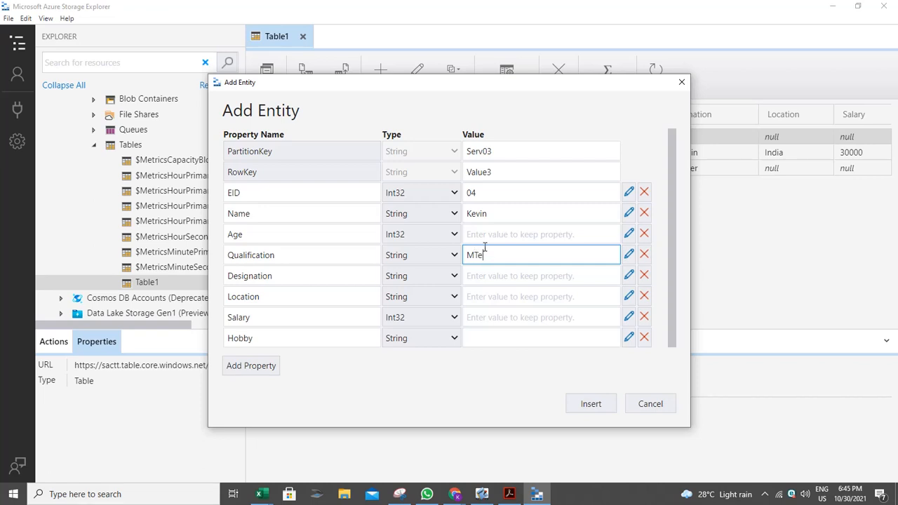
# Step: Set the Hobby property to Racing and insert the entity into Table1
pyautogui.click(509, 333)
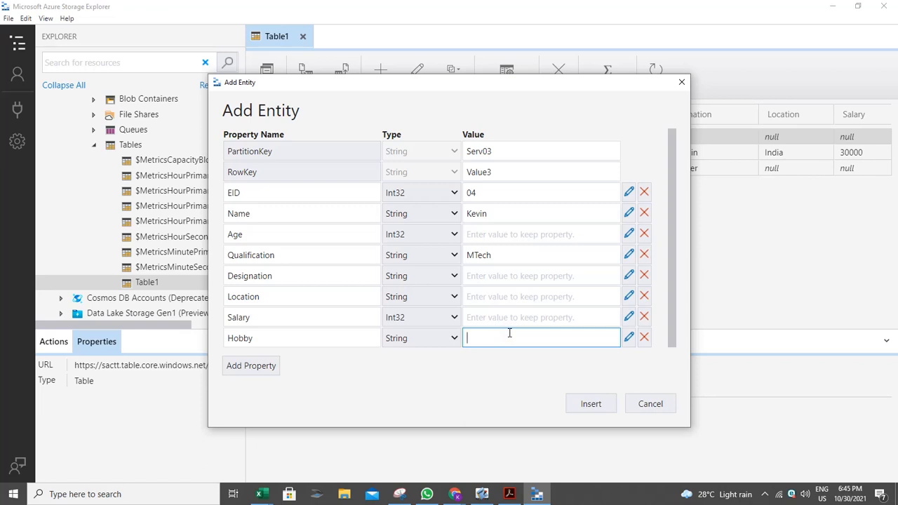
pyautogui.write('Racing')
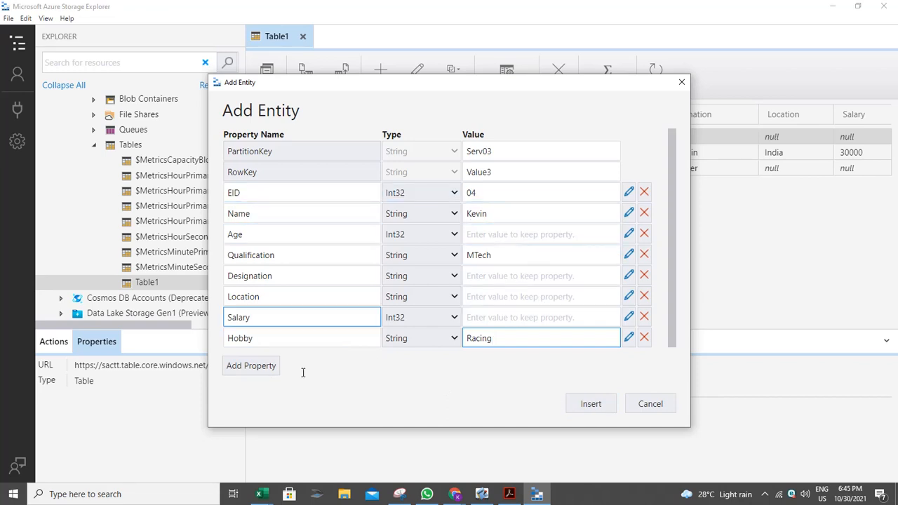
pyautogui.click(591, 403)
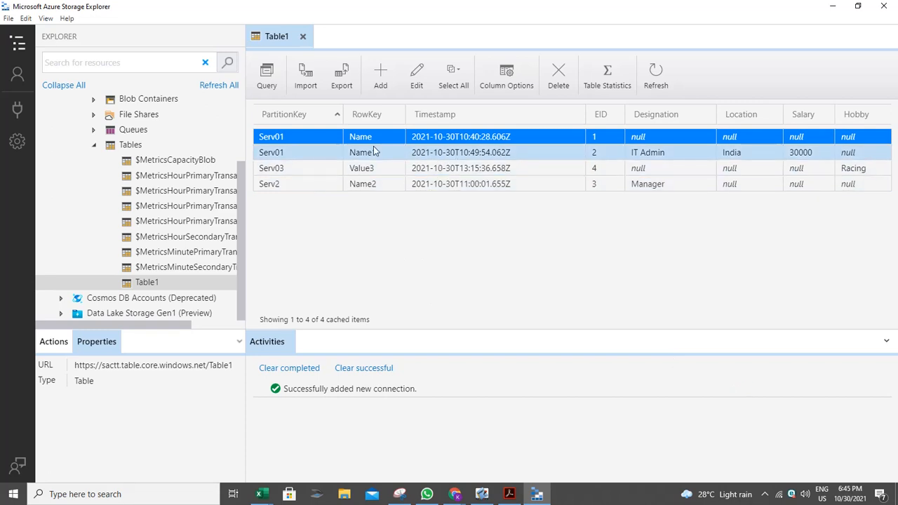
pyautogui.doubleClick(509, 137)
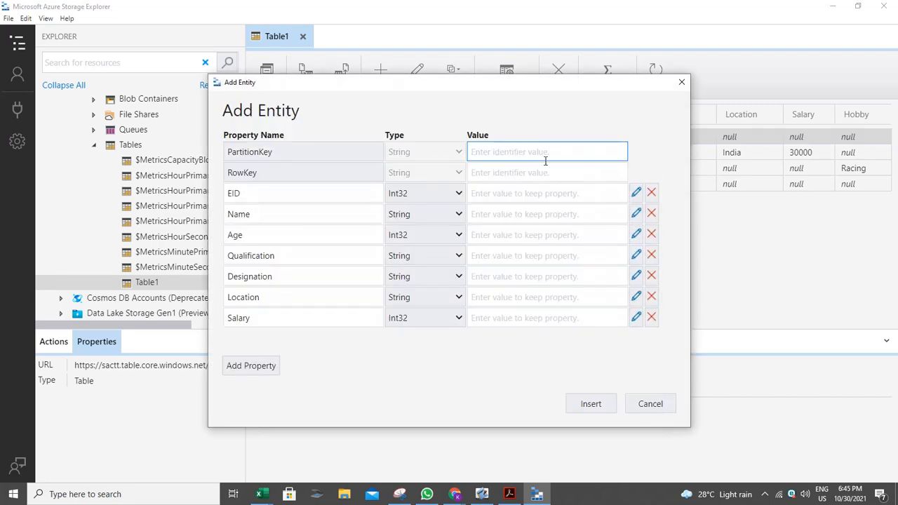
pyautogui.click(680, 84)
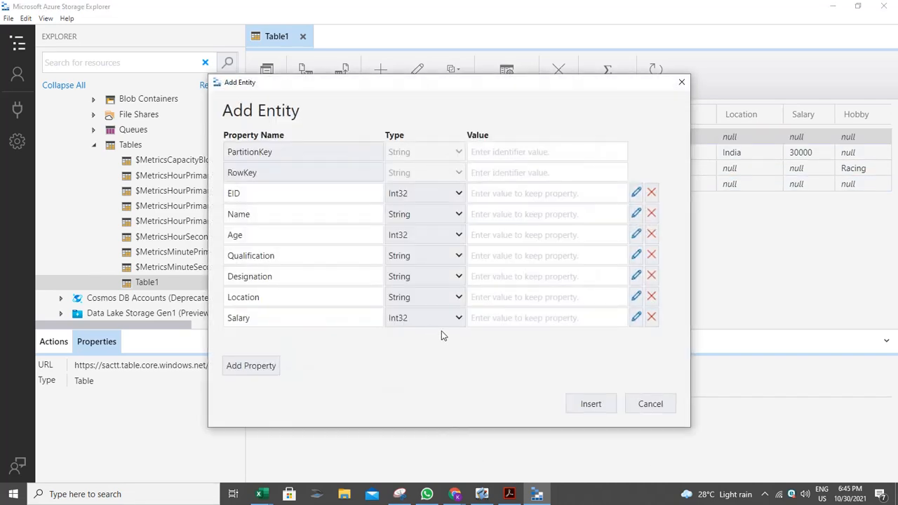
pyautogui.click(666, 403)
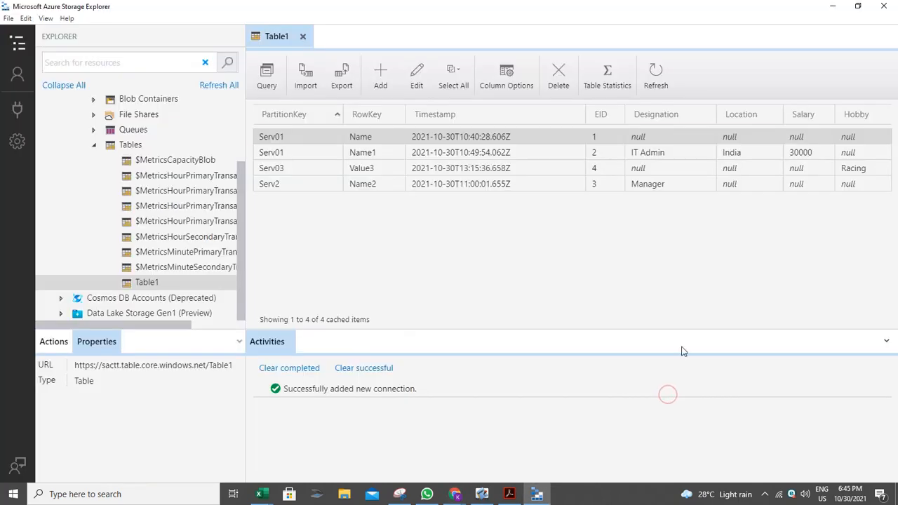
# Step: Add the Name, Age and Qualification columns to the columns displayed for Table1
pyautogui.click(499, 171)
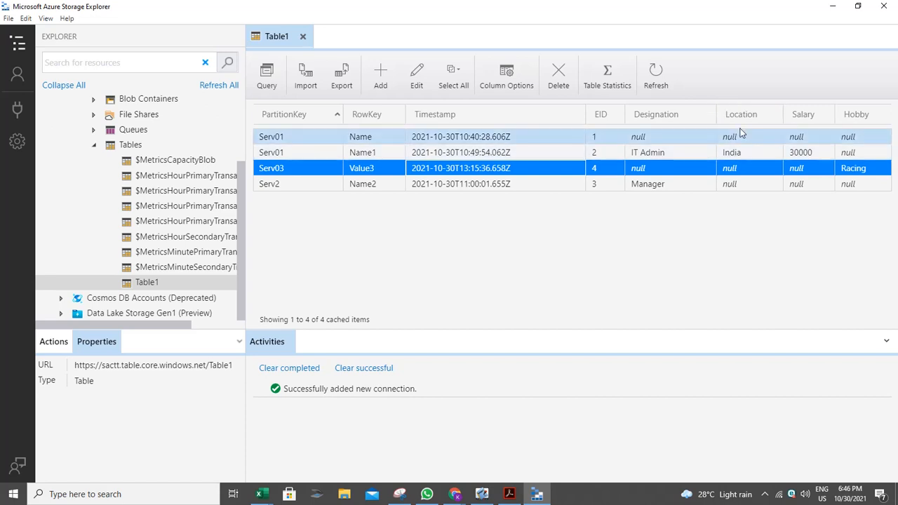
pyautogui.click(505, 74)
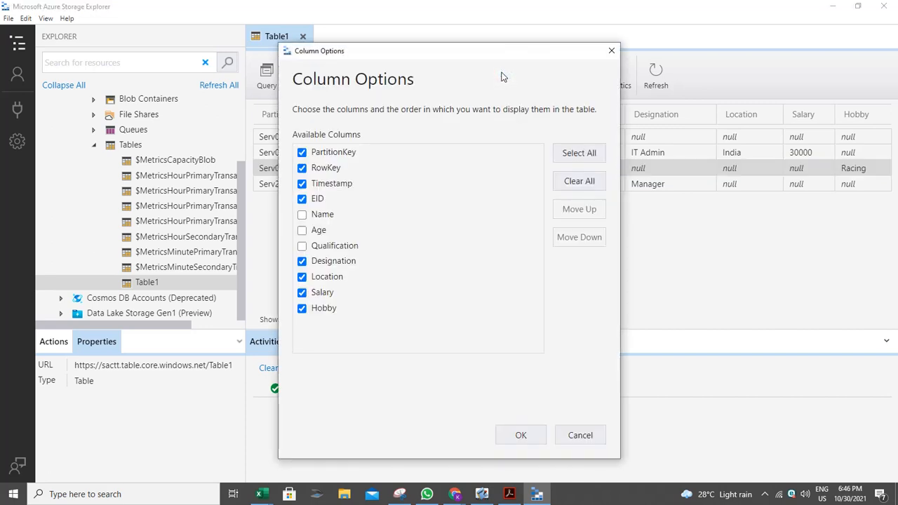
pyautogui.click(302, 215)
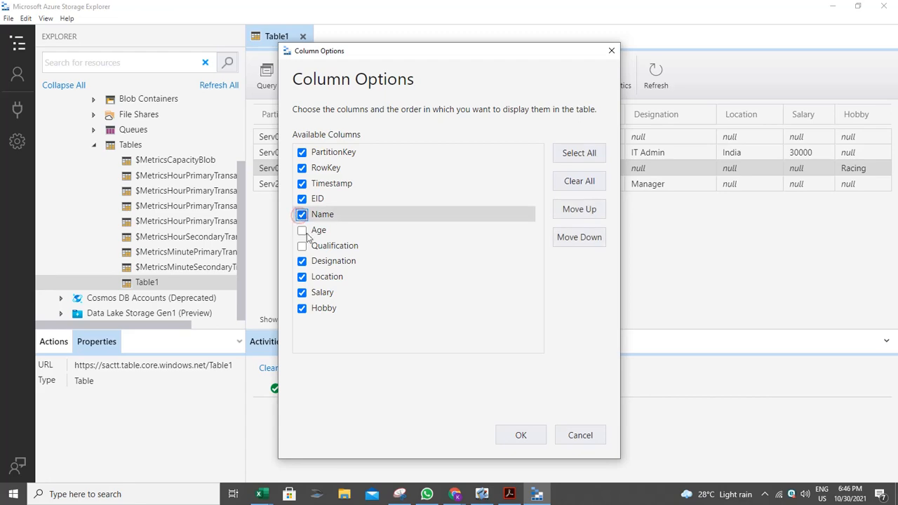
pyautogui.click(302, 231)
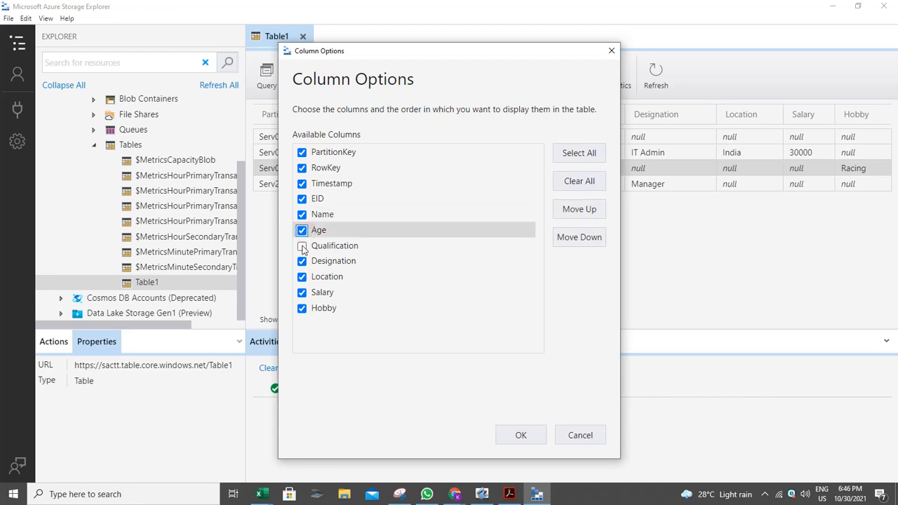
pyautogui.click(302, 247)
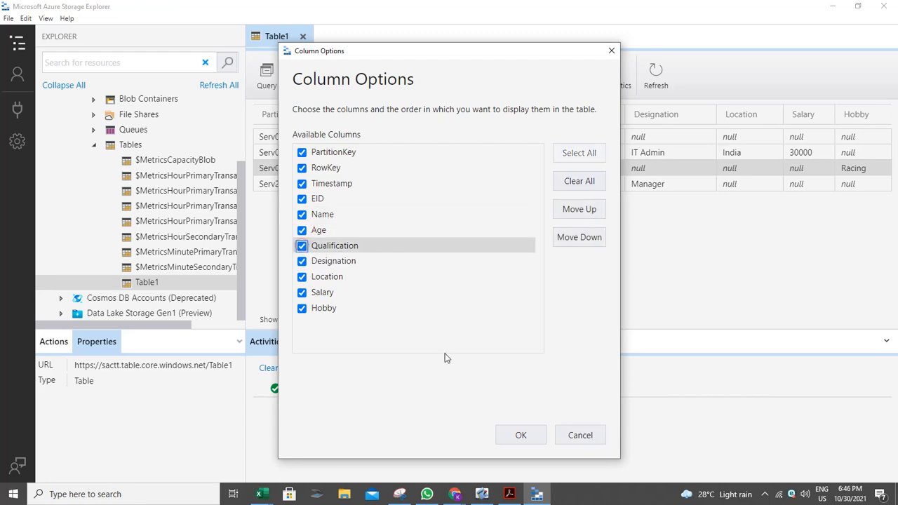
pyautogui.click(519, 435)
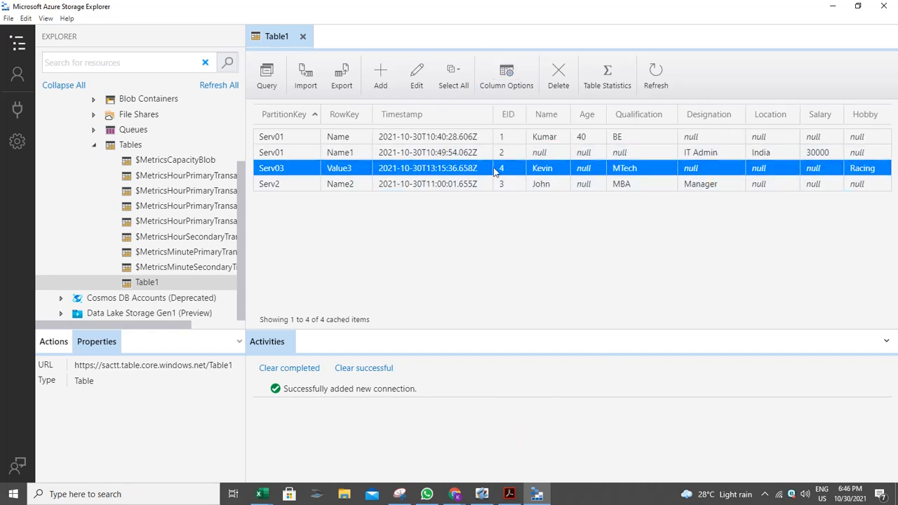
pyautogui.doubleClick(531, 172)
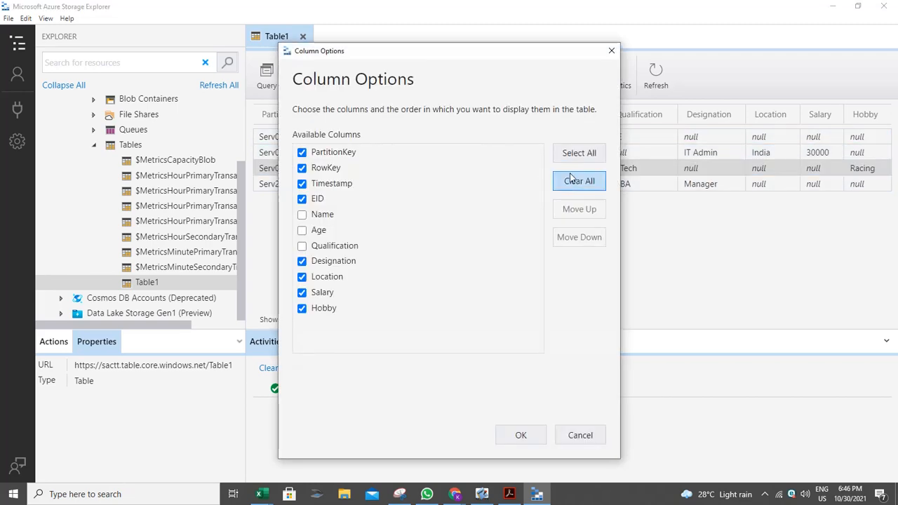
pyautogui.click(611, 52)
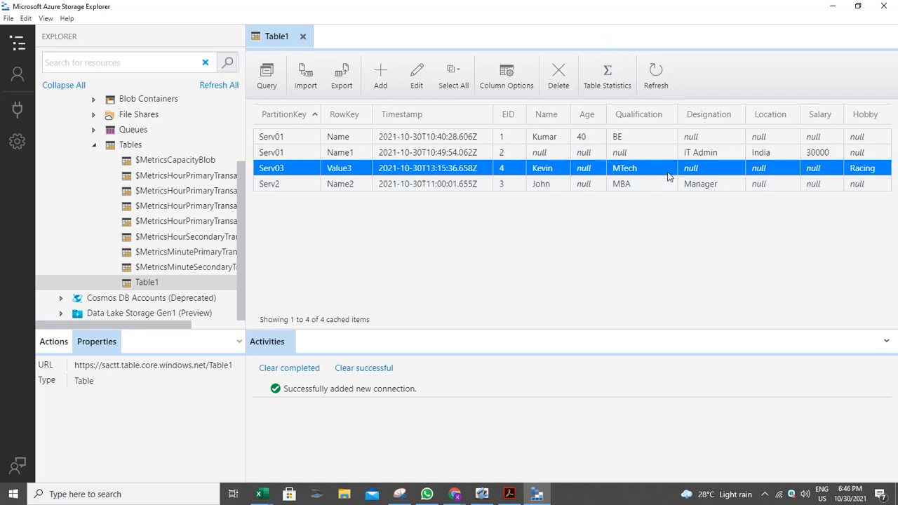
pyautogui.click(507, 75)
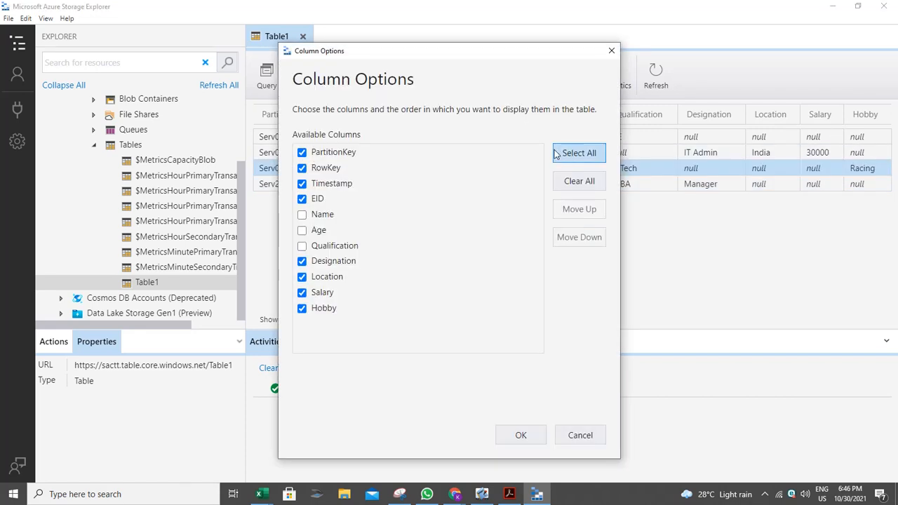
pyautogui.click(611, 51)
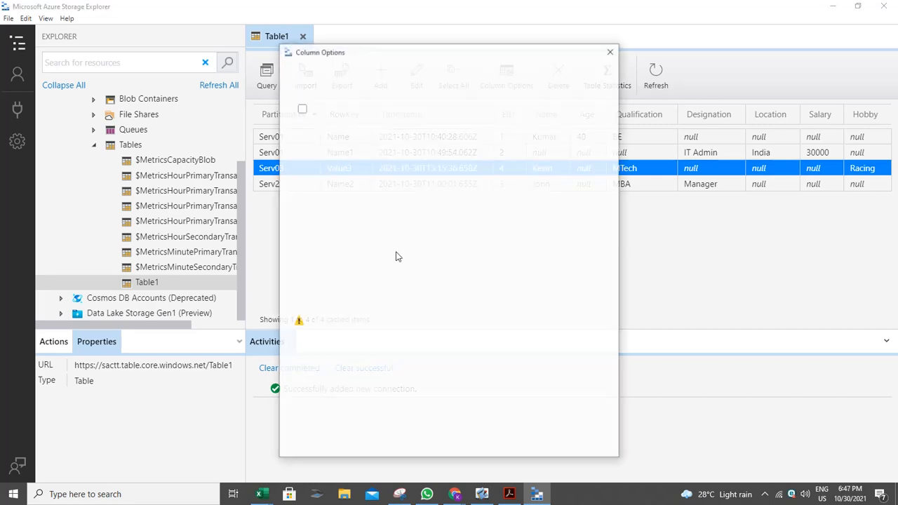
pyautogui.click(611, 51)
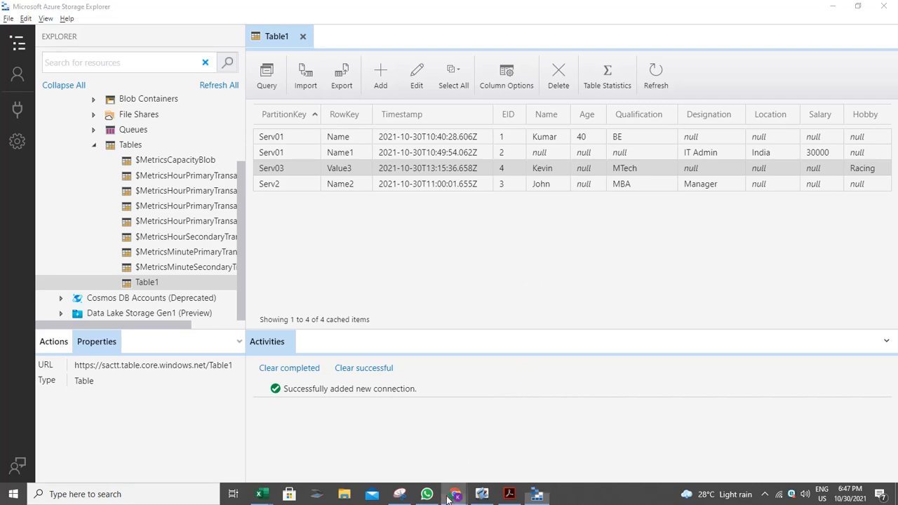
# Step: Bring up the open Google Chrome windows to switch to the browser
pyautogui.moveTo(455, 494)
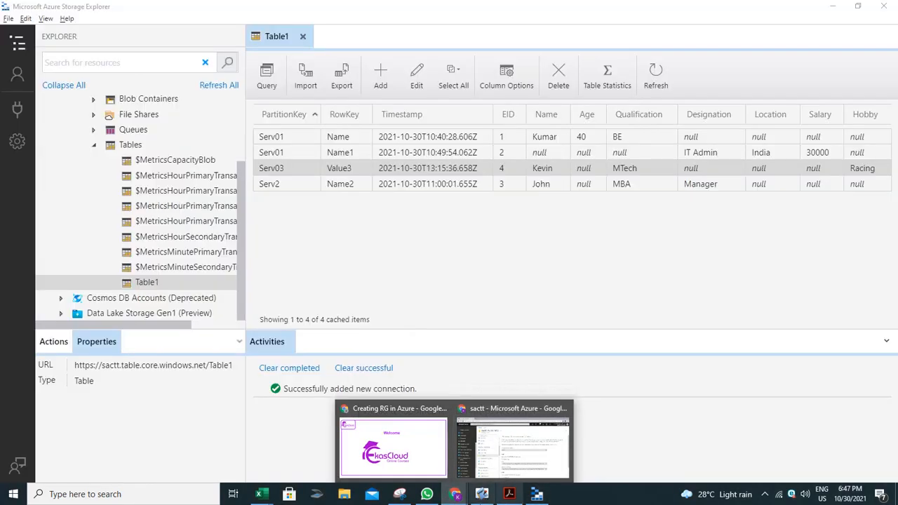